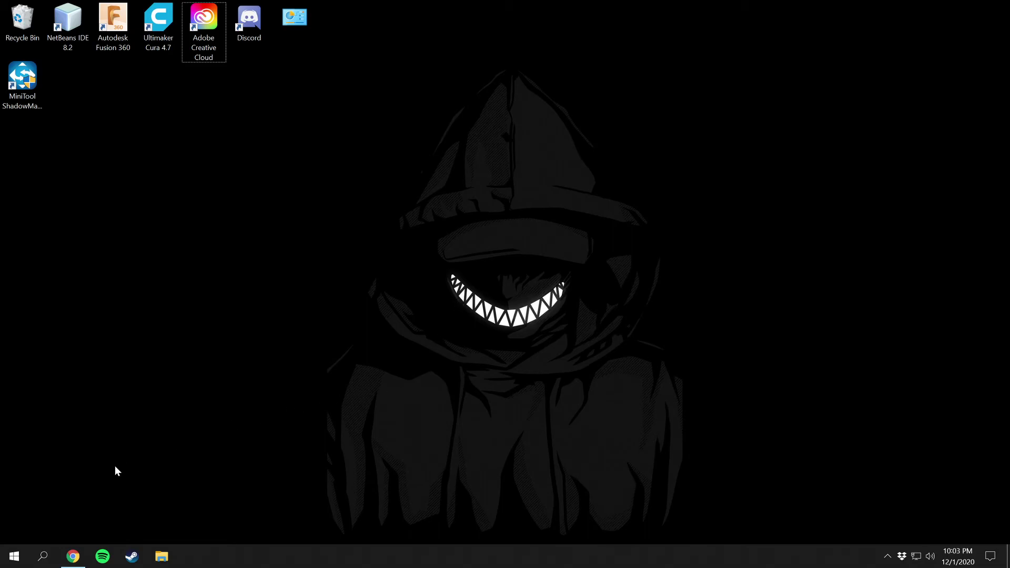
Bring up Chrome on the Linux Mint 20 page and scroll to its download links.
{"action": "left_click", "coordinate": [74, 557]}
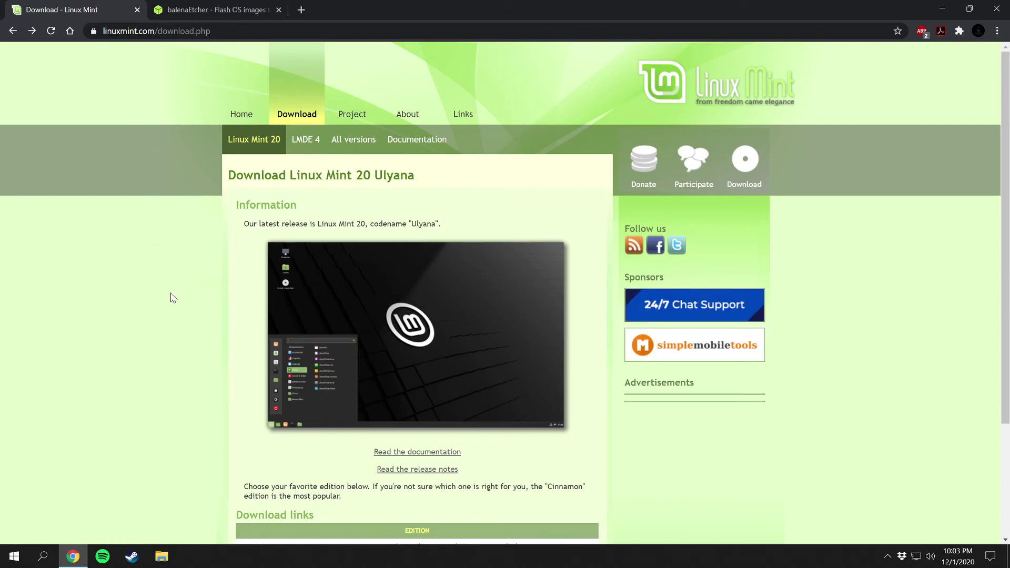
{"action": "scroll", "coordinate": [173, 298], "scroll_direction": "down", "scroll_amount": 3}
{"action": "scroll", "coordinate": [173, 298], "scroll_direction": "up", "scroll_amount": 3}
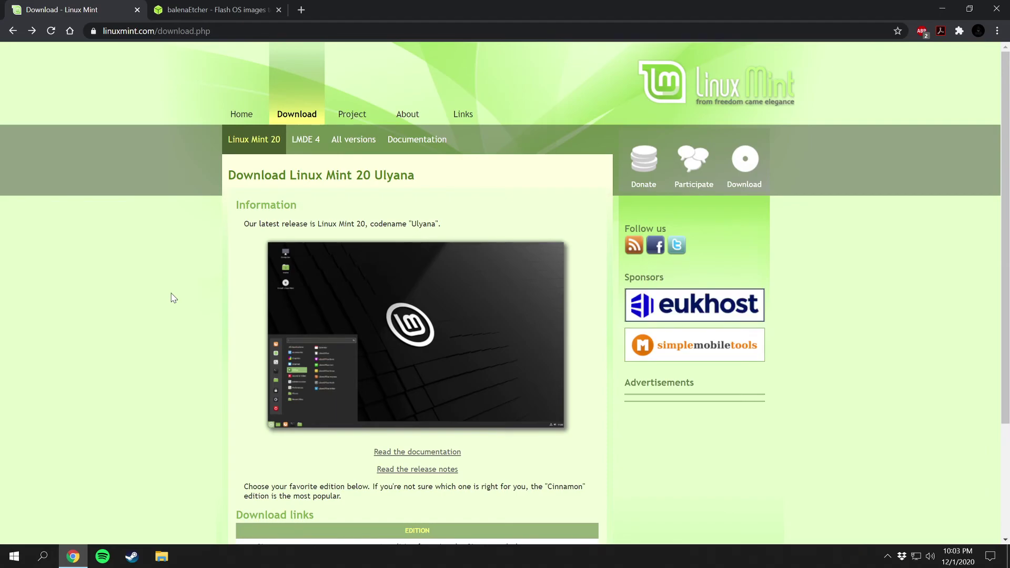
{"action": "scroll", "coordinate": [180, 319], "scroll_direction": "down", "scroll_amount": 2}
{"action": "scroll", "coordinate": [180, 319], "scroll_direction": "down", "scroll_amount": 2}
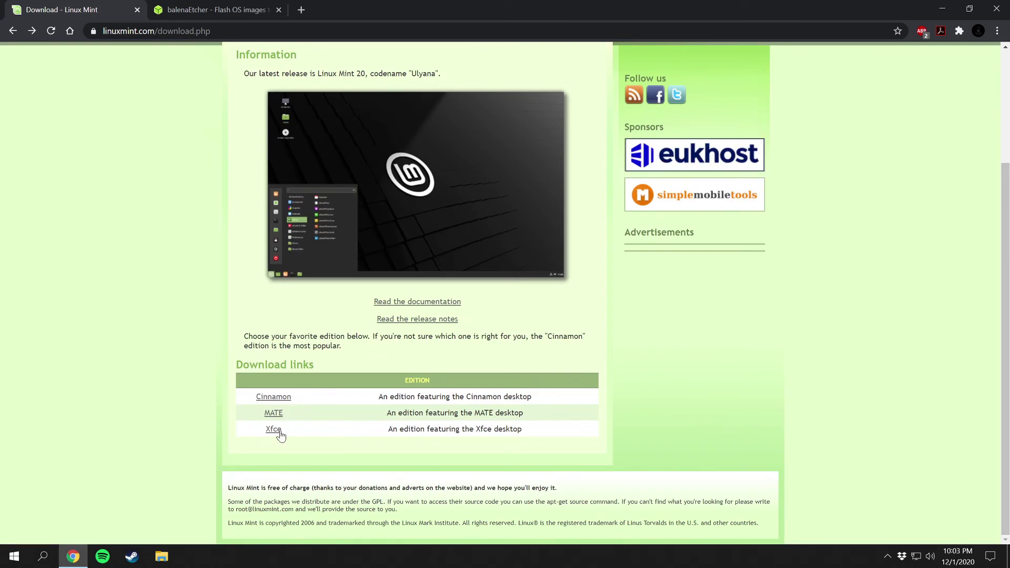
Open the Cinnamon edition page and scroll to its Download mirrors table.
{"action": "left_click", "coordinate": [273, 398]}
{"action": "scroll", "coordinate": [177, 372], "scroll_direction": "down", "scroll_amount": 3}
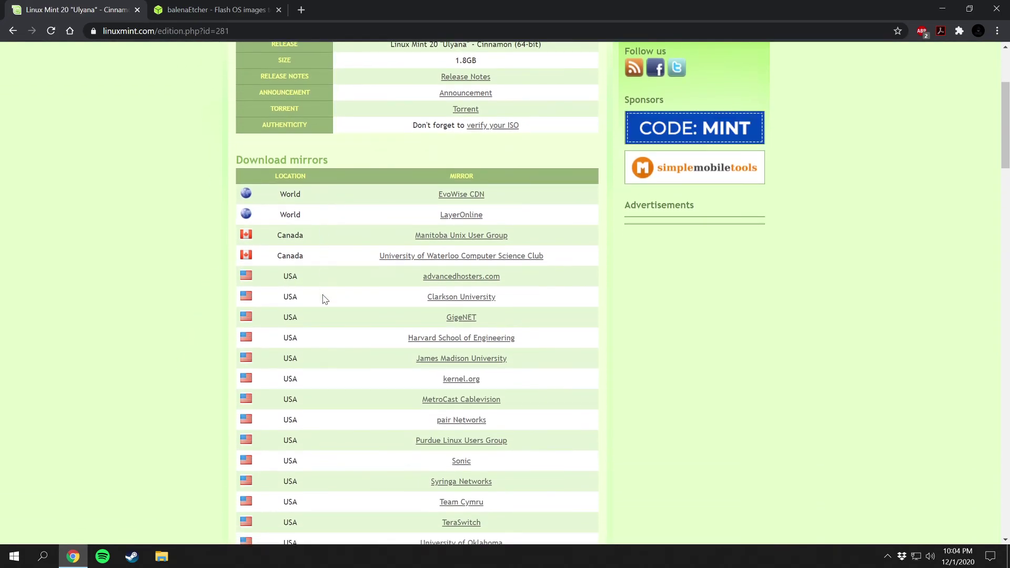
{"action": "scroll", "coordinate": [326, 399], "scroll_direction": "down", "scroll_amount": 2}
{"action": "scroll", "coordinate": [325, 399], "scroll_direction": "down", "scroll_amount": 5}
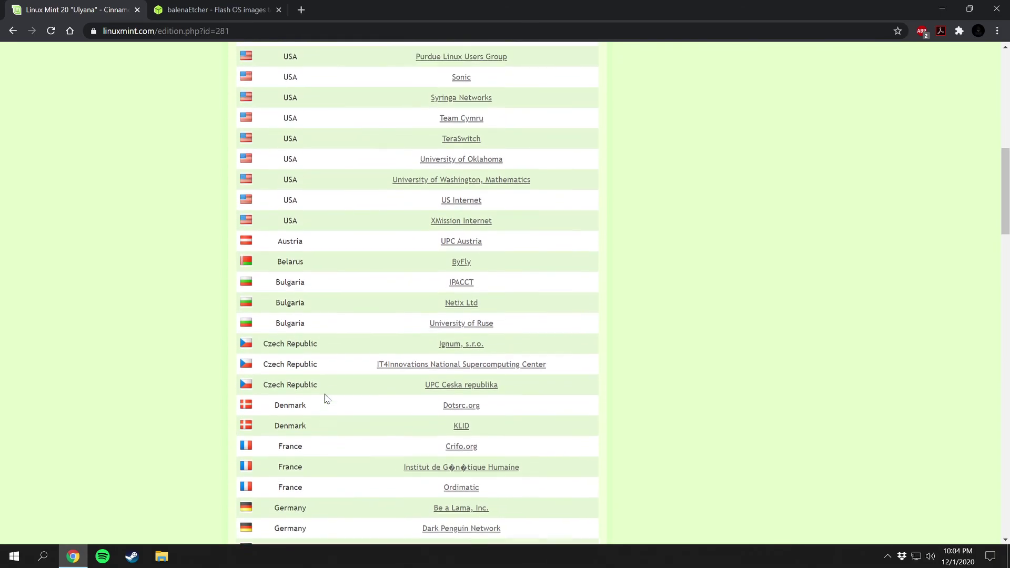
{"action": "scroll", "coordinate": [324, 398], "scroll_direction": "up", "scroll_amount": 6}
{"action": "scroll", "coordinate": [340, 372], "scroll_direction": "down", "scroll_amount": 8}
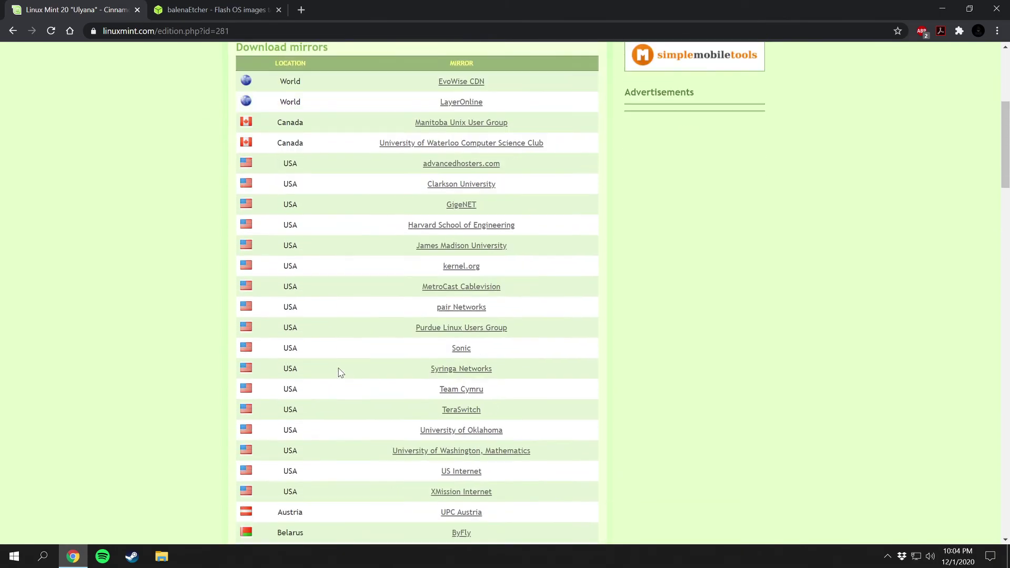
{"action": "scroll", "coordinate": [326, 416], "scroll_direction": "down", "scroll_amount": 2}
{"action": "scroll", "coordinate": [305, 476], "scroll_direction": "down", "scroll_amount": 3}
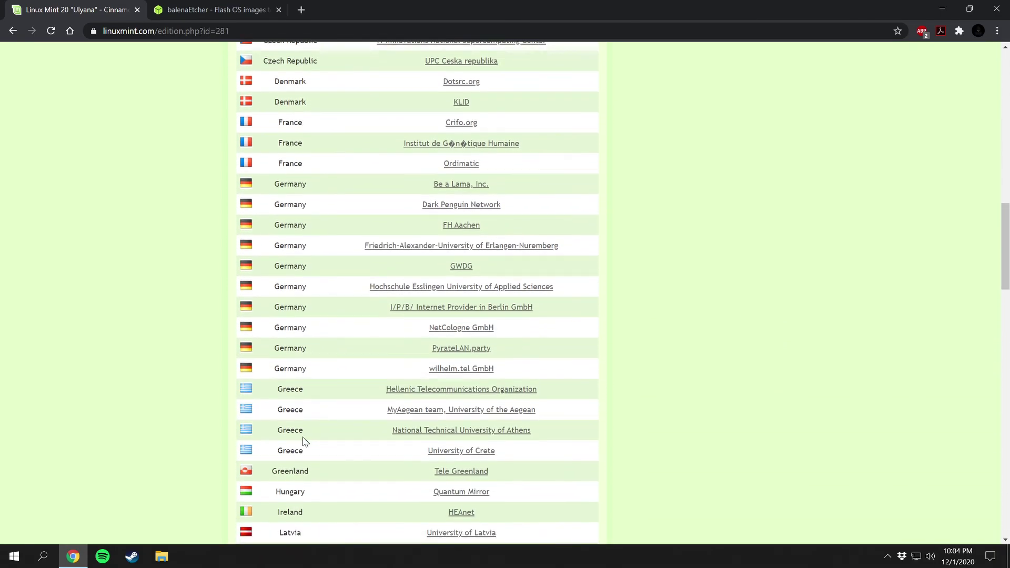
{"action": "scroll", "coordinate": [332, 377], "scroll_direction": "up", "scroll_amount": 10}
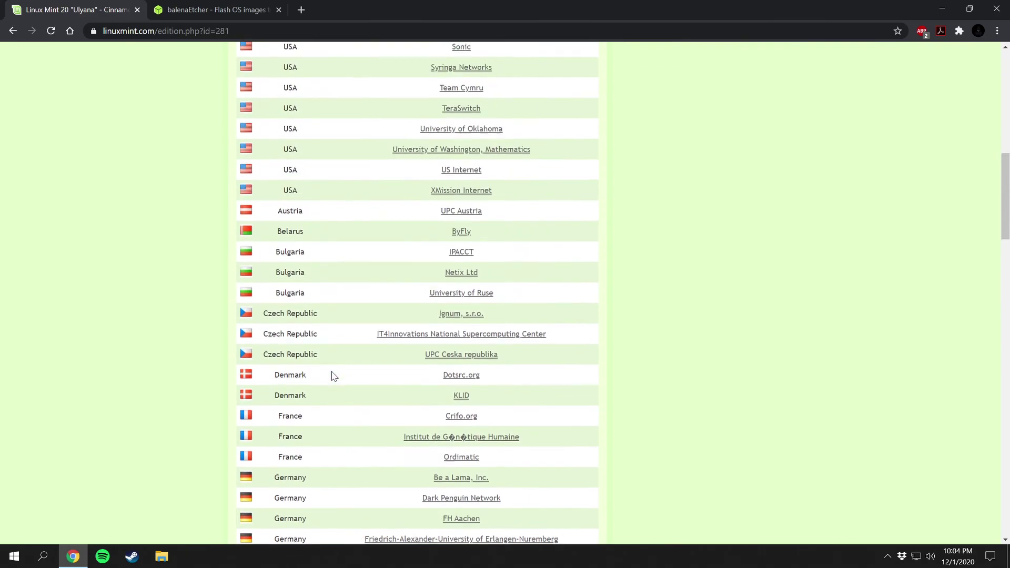
{"action": "scroll", "coordinate": [334, 376], "scroll_direction": "up", "scroll_amount": 2}
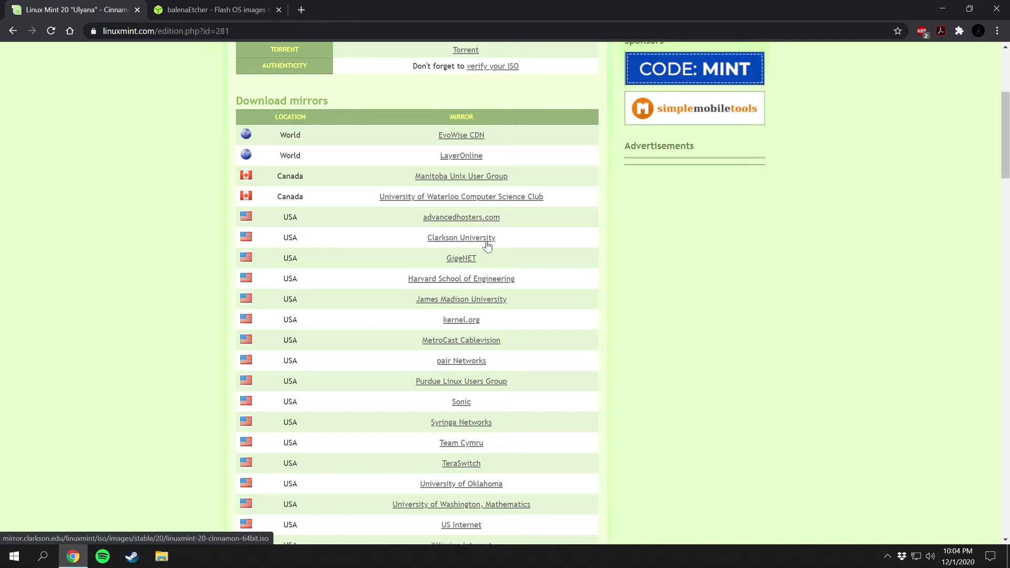
Save the Linux Mint 20 Cinnamon ISO from the Clarkson University mirror into Downloads.
{"action": "right_click", "coordinate": [462, 239]}
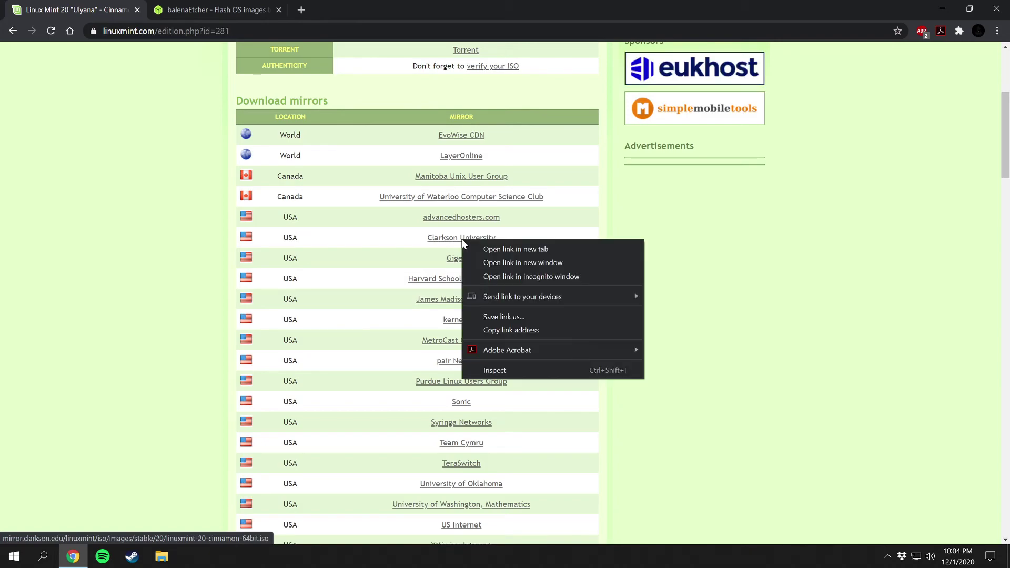
{"action": "left_click", "coordinate": [521, 250]}
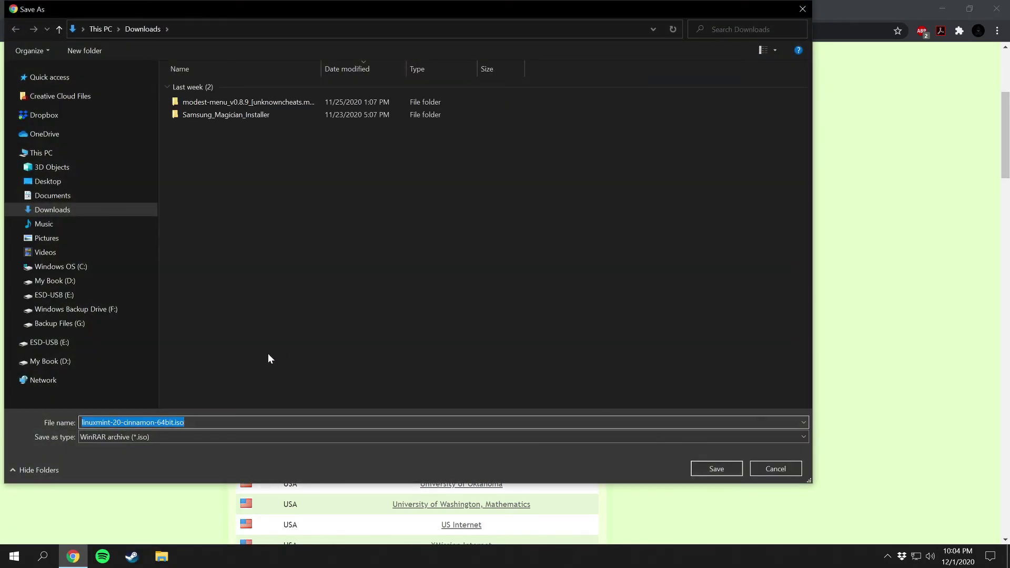
{"action": "left_click", "coordinate": [63, 212]}
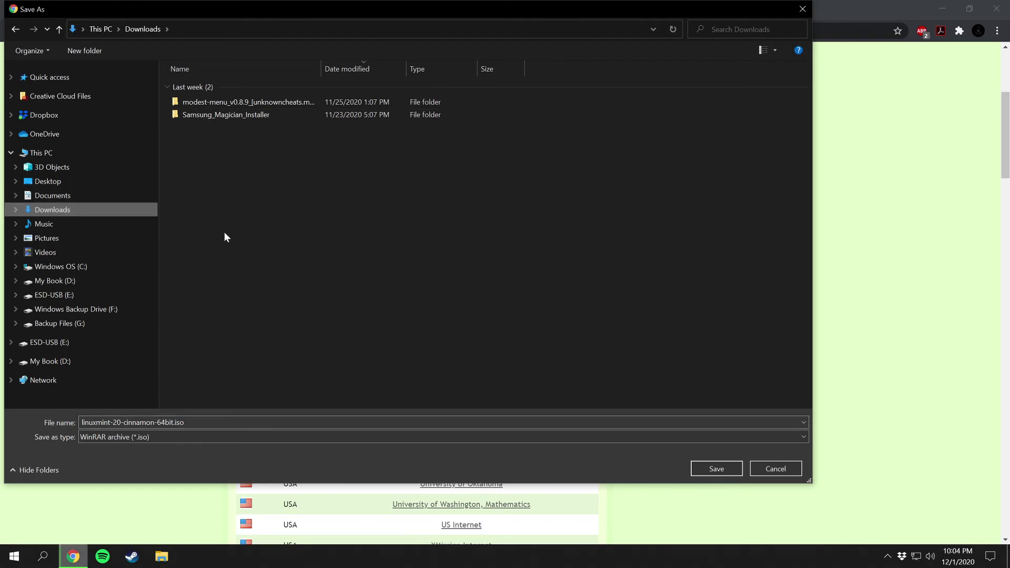
{"action": "left_click", "coordinate": [717, 469]}
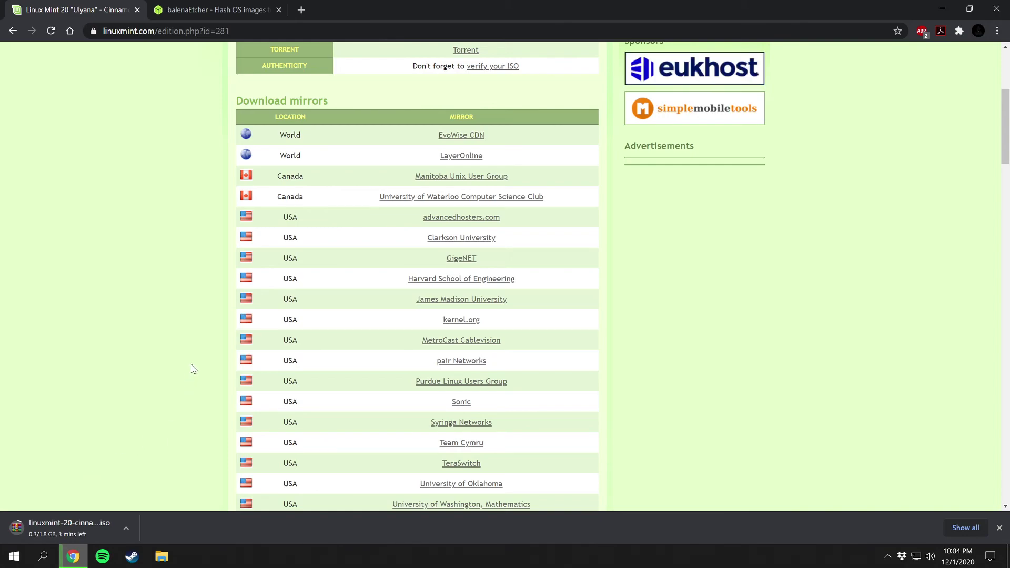
{"action": "scroll", "coordinate": [194, 368], "scroll_direction": "up", "scroll_amount": 5}
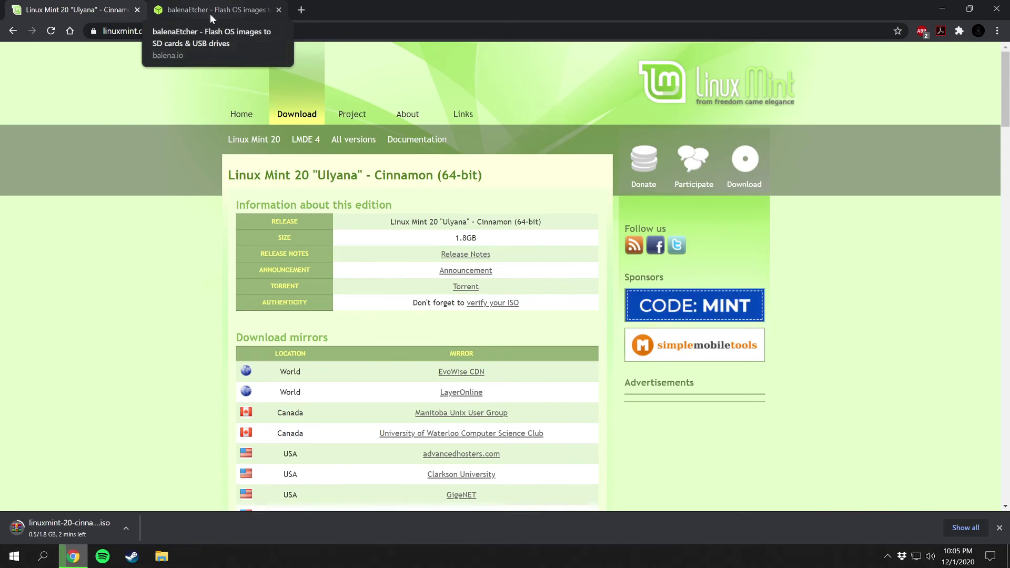
Switch to the balenaEtcher page and scroll past the features to the Get your assets table.
{"action": "left_click", "coordinate": [176, 11]}
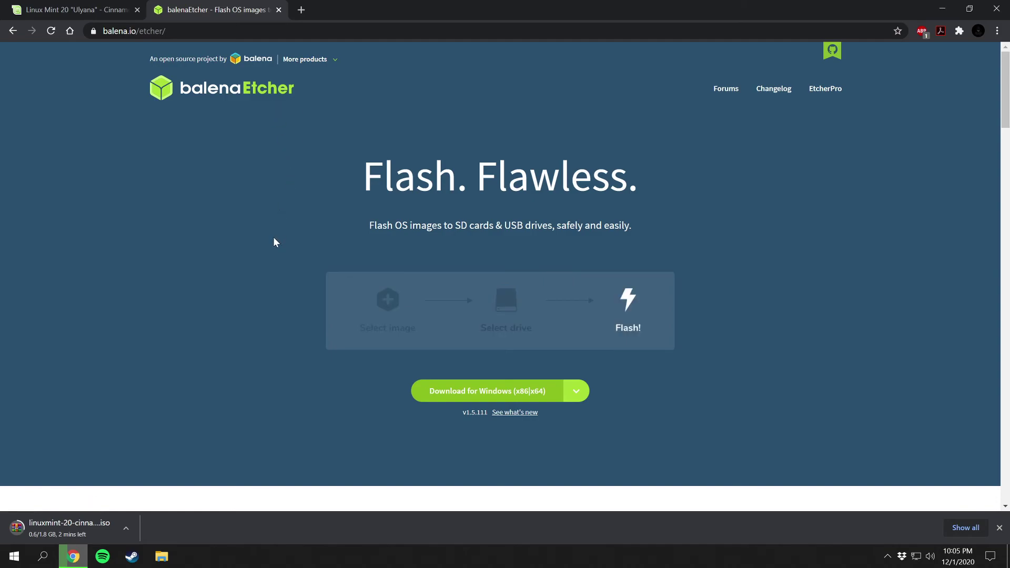
{"action": "scroll", "coordinate": [275, 242], "scroll_direction": "down", "scroll_amount": 7}
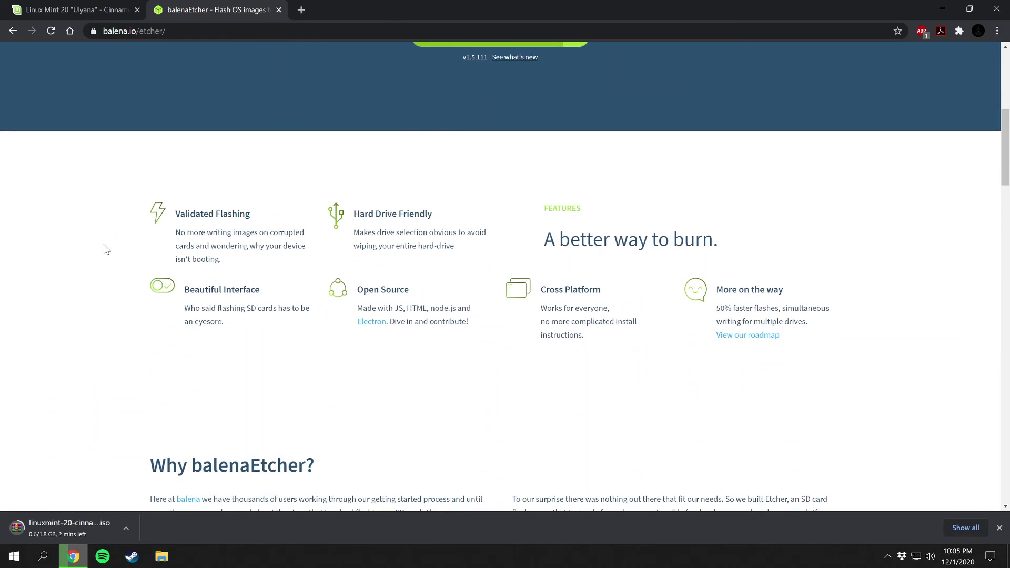
{"action": "scroll", "coordinate": [90, 259], "scroll_direction": "down", "scroll_amount": 1}
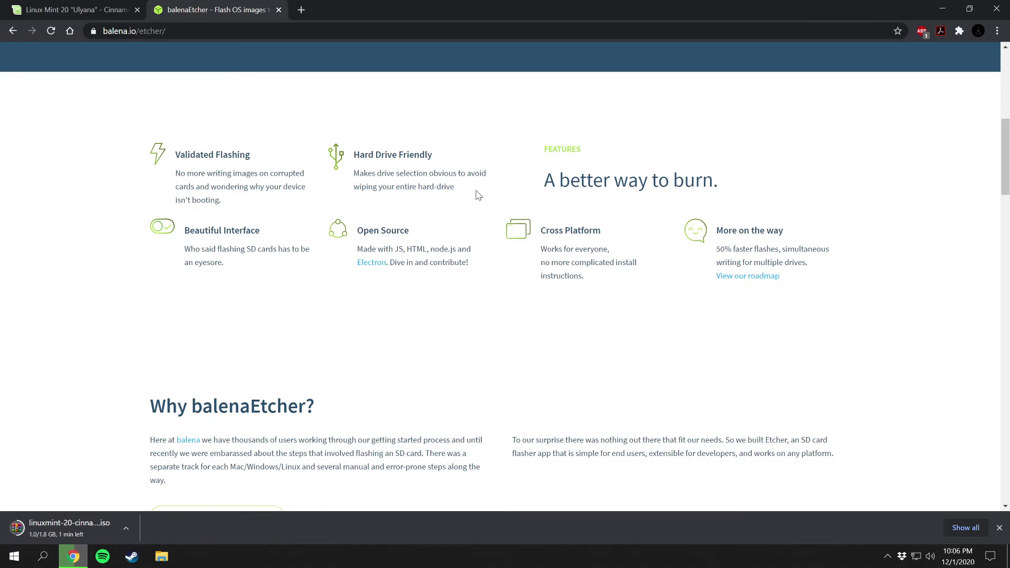
{"action": "scroll", "coordinate": [478, 264], "scroll_direction": "down", "scroll_amount": 1}
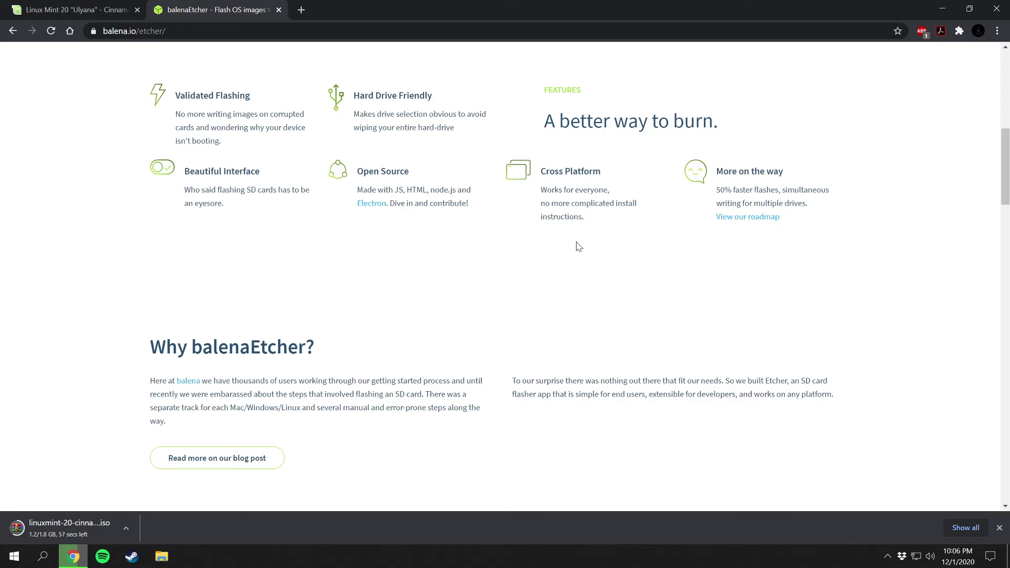
{"action": "scroll", "coordinate": [499, 275], "scroll_direction": "up", "scroll_amount": 1}
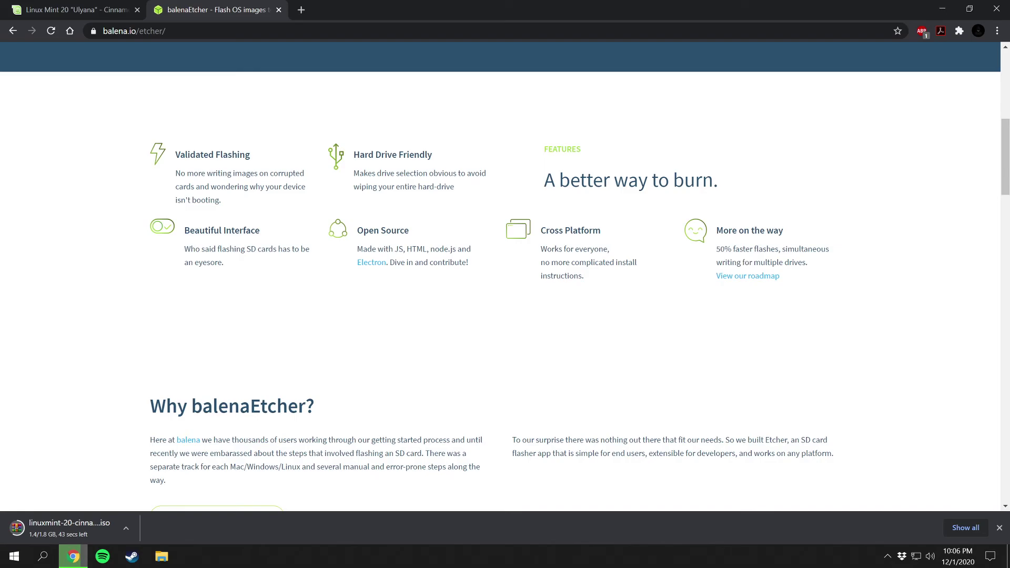
{"action": "scroll", "coordinate": [121, 287], "scroll_direction": "down", "scroll_amount": 2}
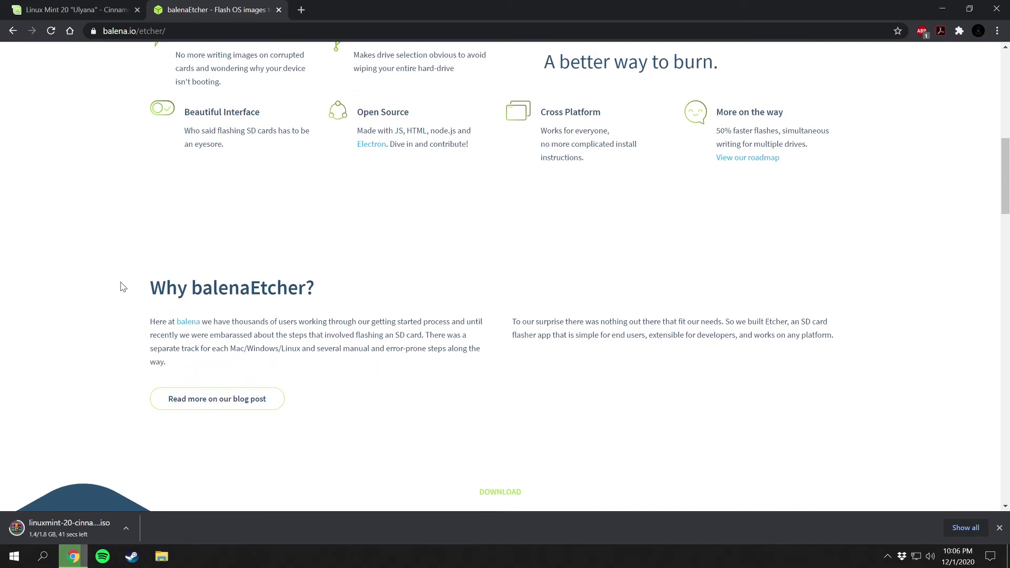
{"action": "scroll", "coordinate": [105, 281], "scroll_direction": "down", "scroll_amount": 7}
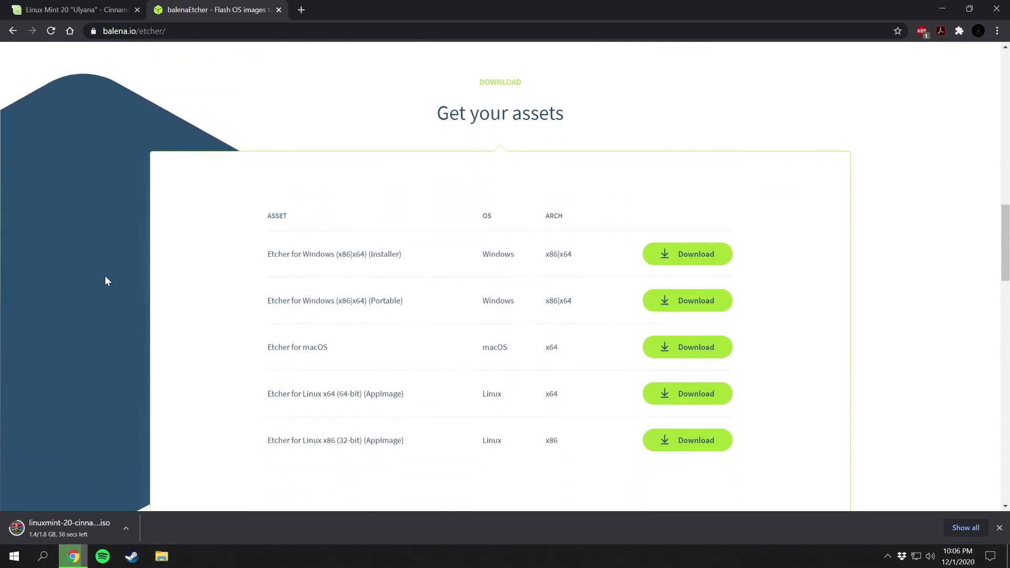
{"action": "scroll", "coordinate": [107, 280], "scroll_direction": "down", "scroll_amount": 1}
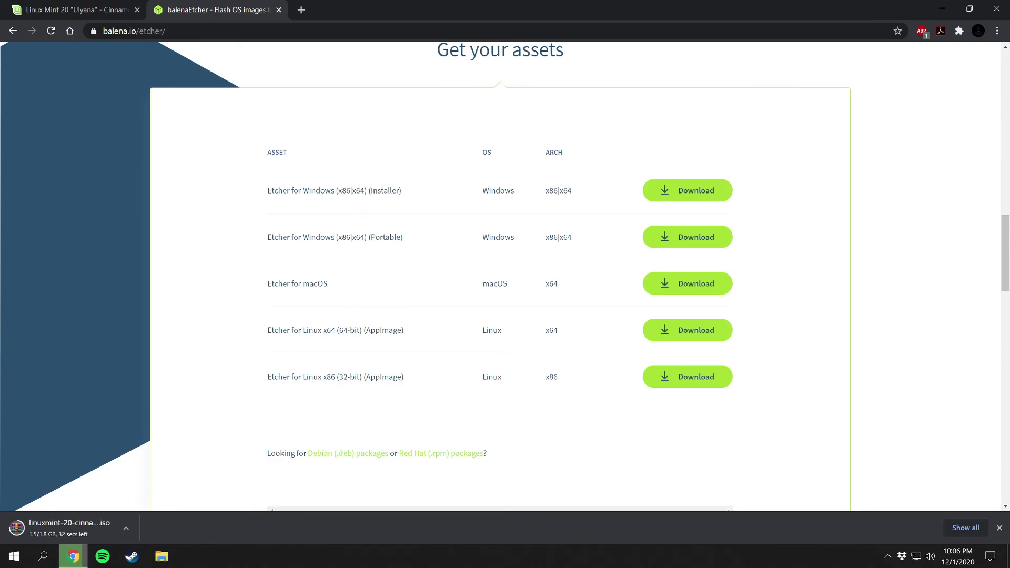
Review the Windows Installer, Portable and macOS assets, then save the Windows setup .exe into Downloads.
{"action": "left_click_drag", "start_coordinate": [410, 195], "coordinate": [295, 227]}
{"action": "left_click", "coordinate": [295, 227]}
{"action": "left_click_drag", "start_coordinate": [413, 241], "coordinate": [268, 238]}
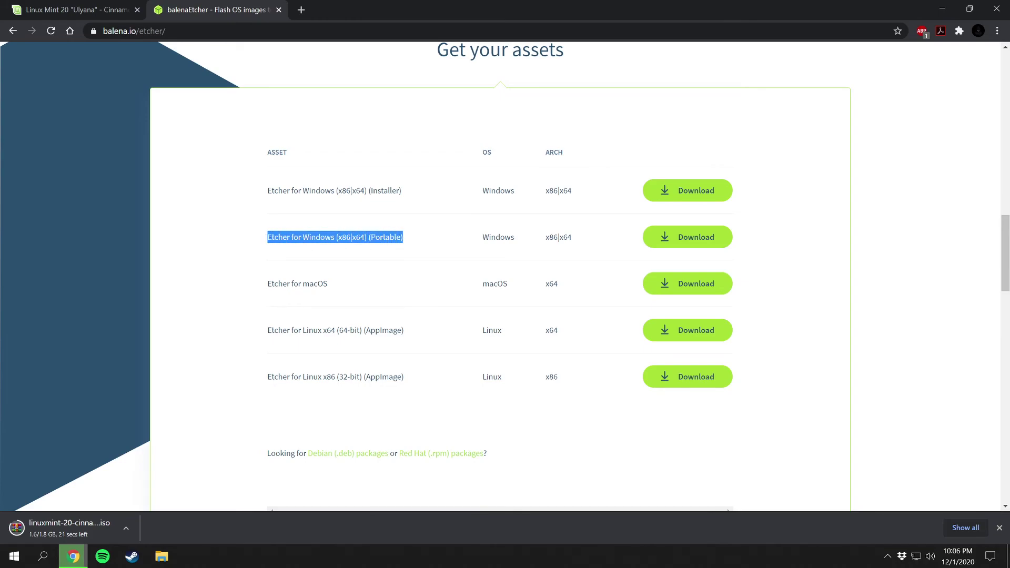
{"action": "left_click", "coordinate": [418, 256]}
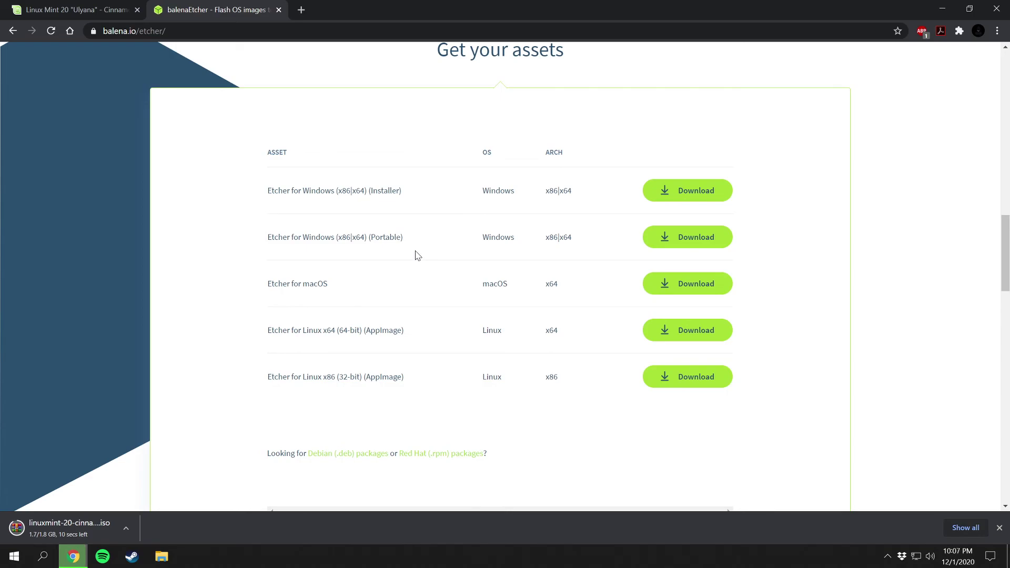
{"action": "left_click_drag", "start_coordinate": [328, 284], "coordinate": [302, 284]}
{"action": "left_click", "coordinate": [360, 322]}
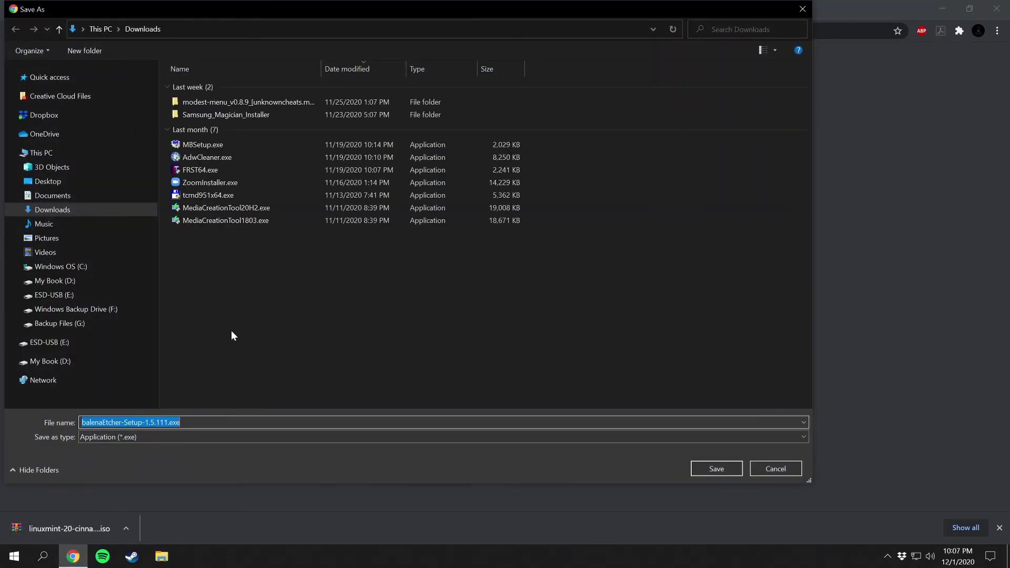
{"action": "left_click", "coordinate": [734, 469]}
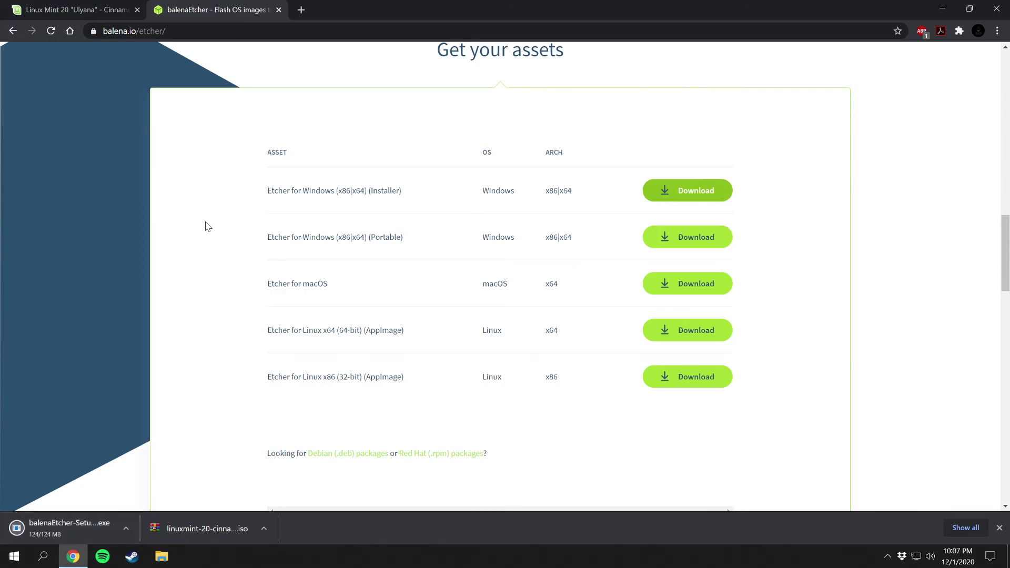
{"action": "scroll", "coordinate": [208, 234], "scroll_direction": "up", "scroll_amount": 5}
{"action": "scroll", "coordinate": [208, 238], "scroll_direction": "up", "scroll_amount": 12}
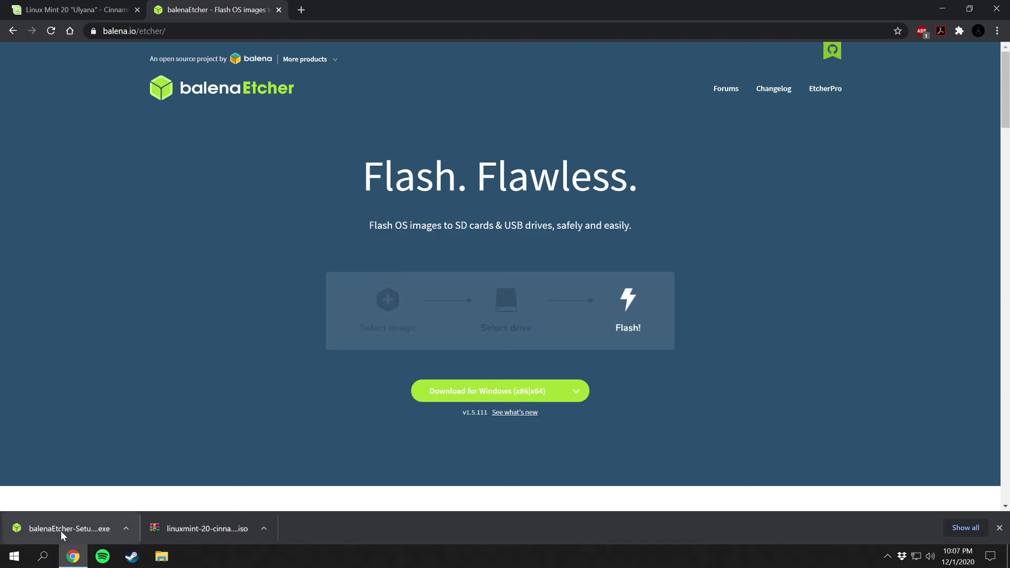
Run the downloaded balenaEtcher setup and accept the licence to install it.
{"action": "left_click", "coordinate": [79, 530]}
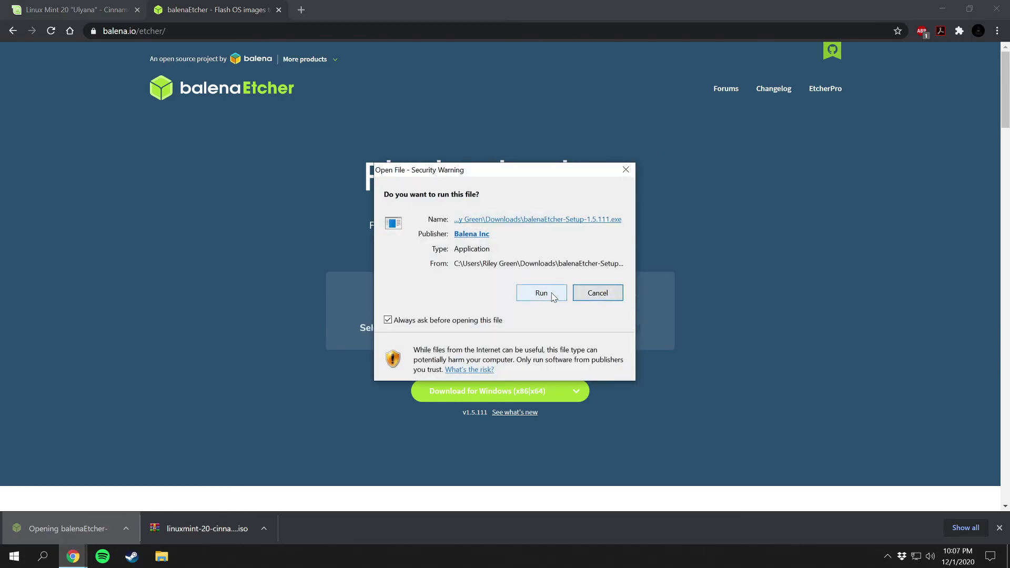
{"action": "left_click", "coordinate": [542, 293]}
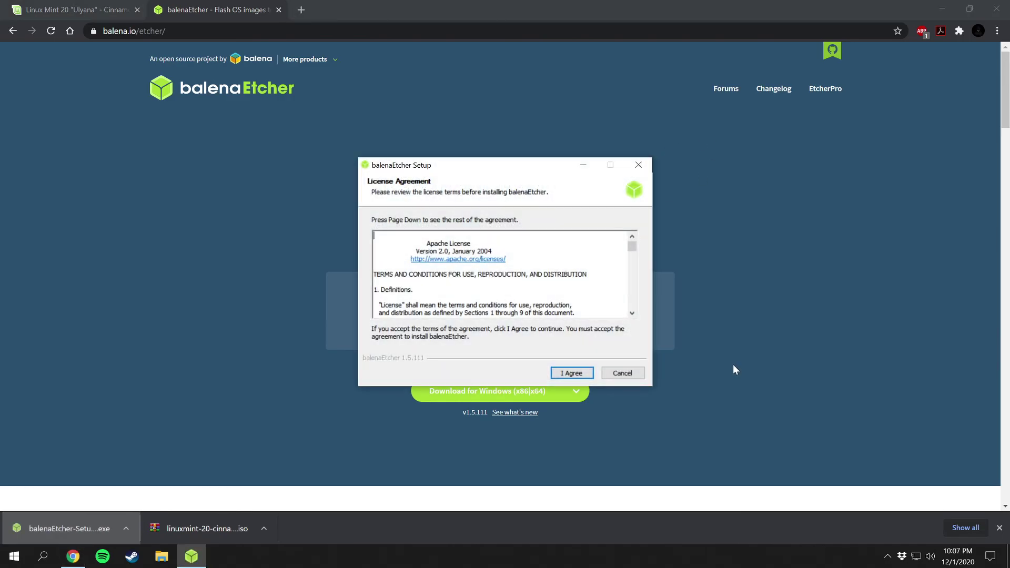
{"action": "left_click", "coordinate": [573, 374]}
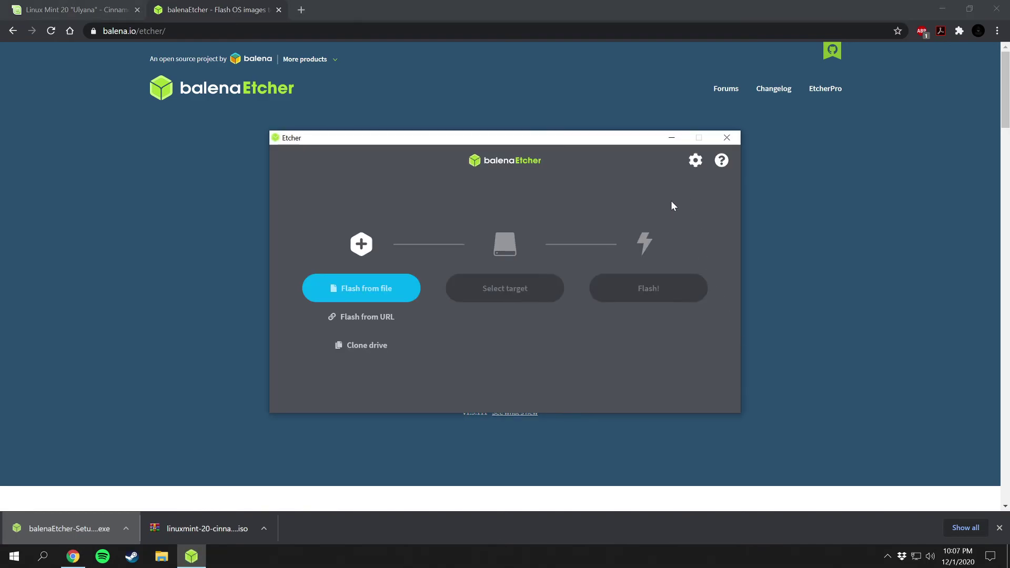
Minimize Chrome, place the Etcher shortcut beside MiniTool's, and position the Etcher window.
{"action": "left_click_drag", "start_coordinate": [513, 139], "coordinate": [494, 115]}
{"action": "left_click", "coordinate": [945, 9]}
{"action": "left_click_drag", "start_coordinate": [43, 144], "coordinate": [77, 102]}
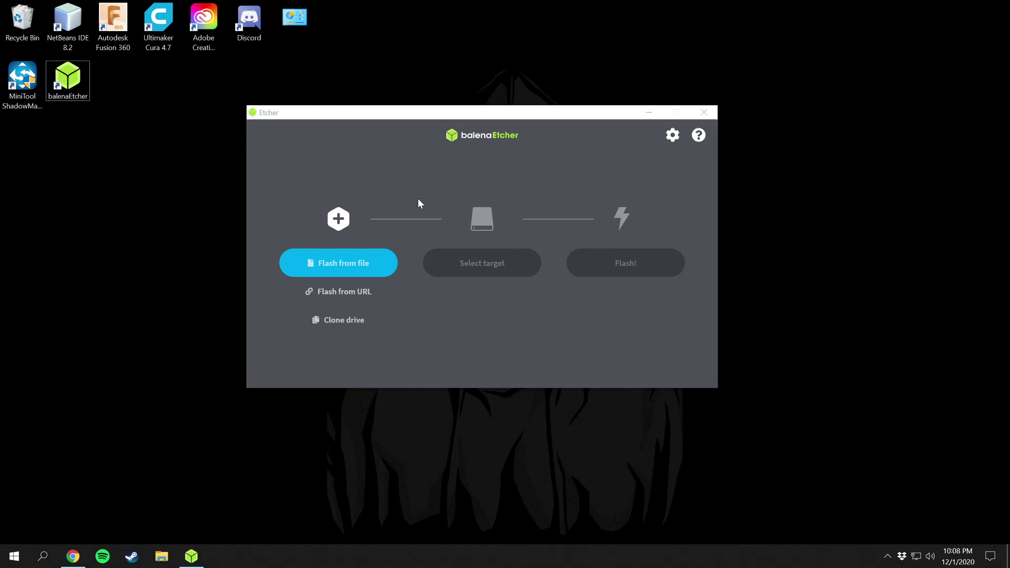
{"action": "left_click_drag", "start_coordinate": [481, 111], "coordinate": [485, 116]}
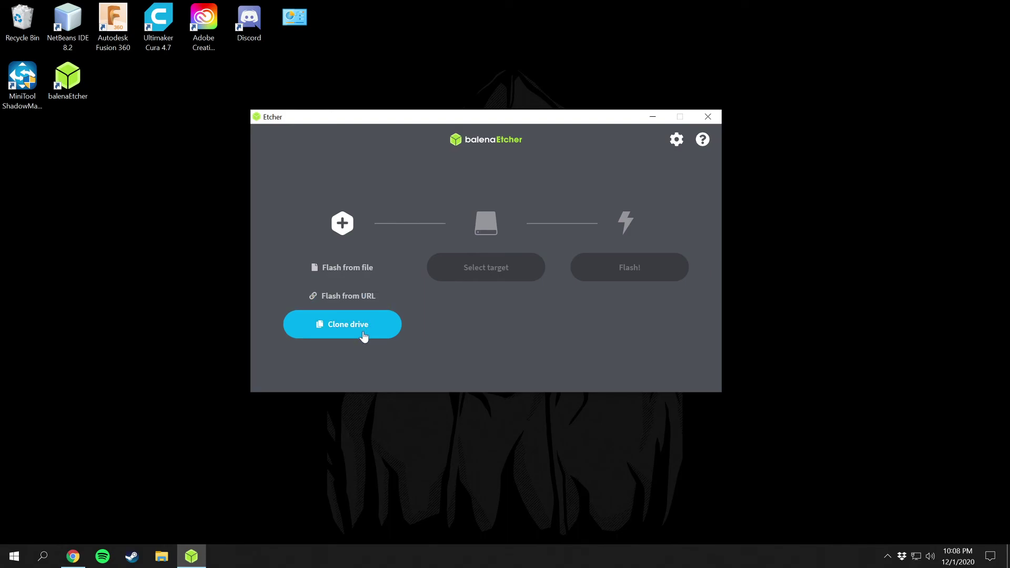
Load linuxmint-20-cinnamon-64bit.iso from Downloads as the image to flash.
{"action": "left_click", "coordinate": [345, 269]}
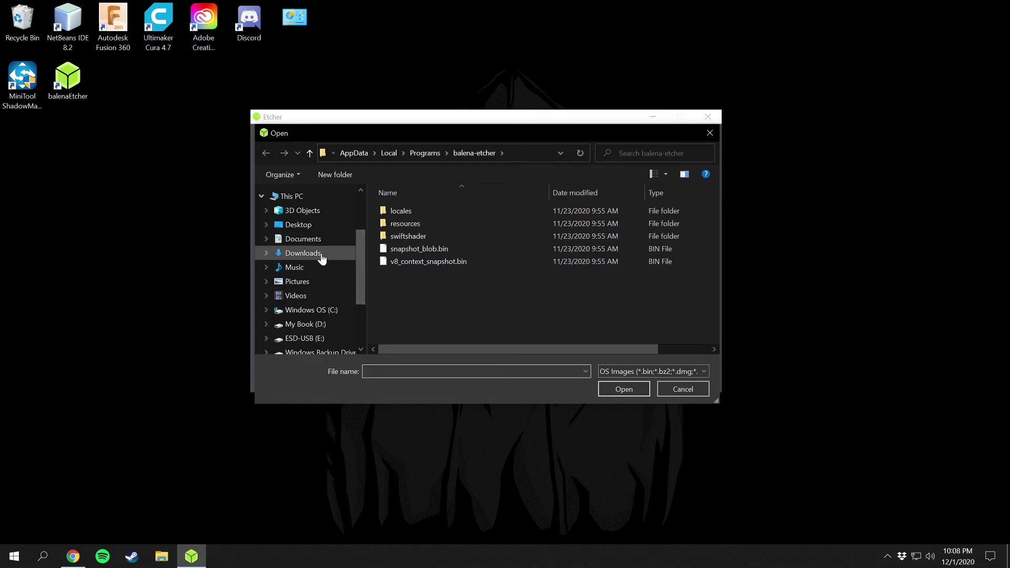
{"action": "left_click", "coordinate": [316, 255]}
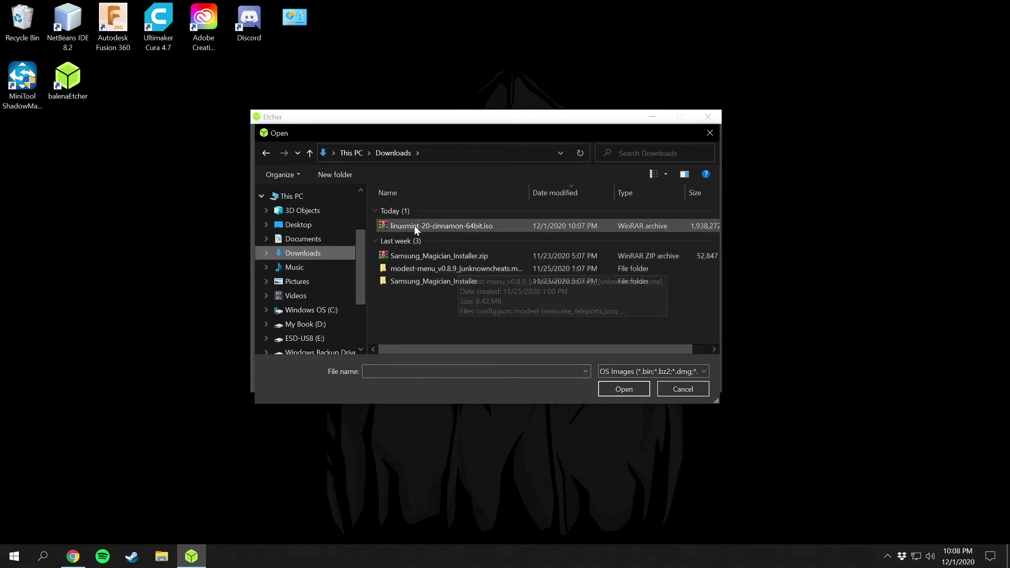
{"action": "left_click", "coordinate": [431, 226]}
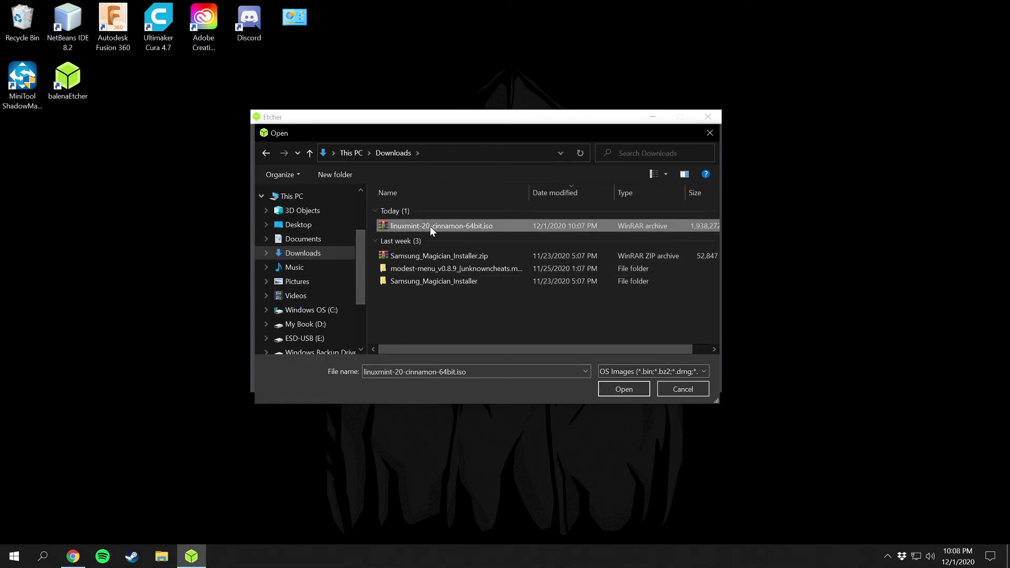
{"action": "left_click", "coordinate": [633, 388]}
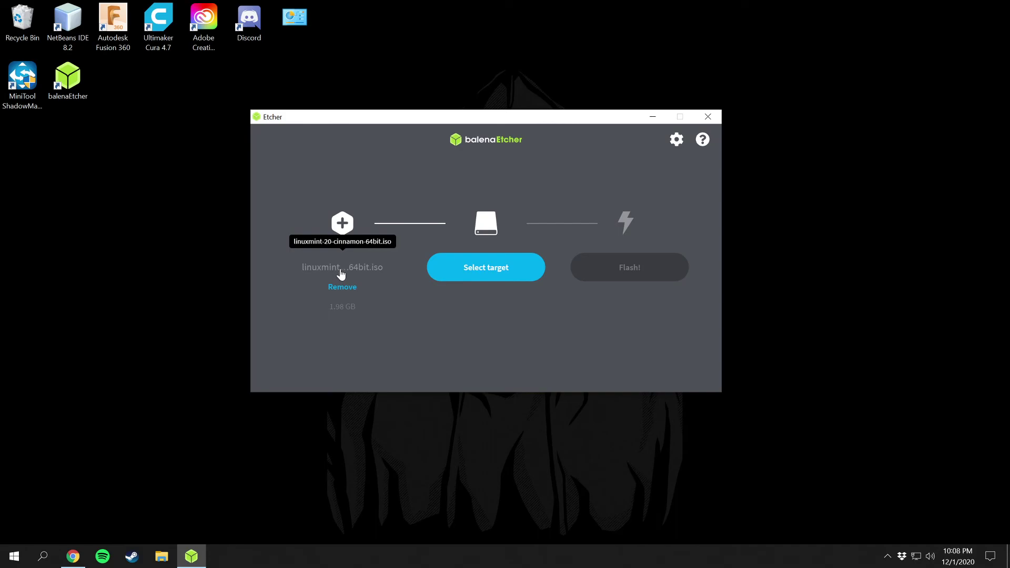
Select the 15.6 GB Verbatim STORE N GO USB Device as the flash target.
{"action": "left_click", "coordinate": [485, 277]}
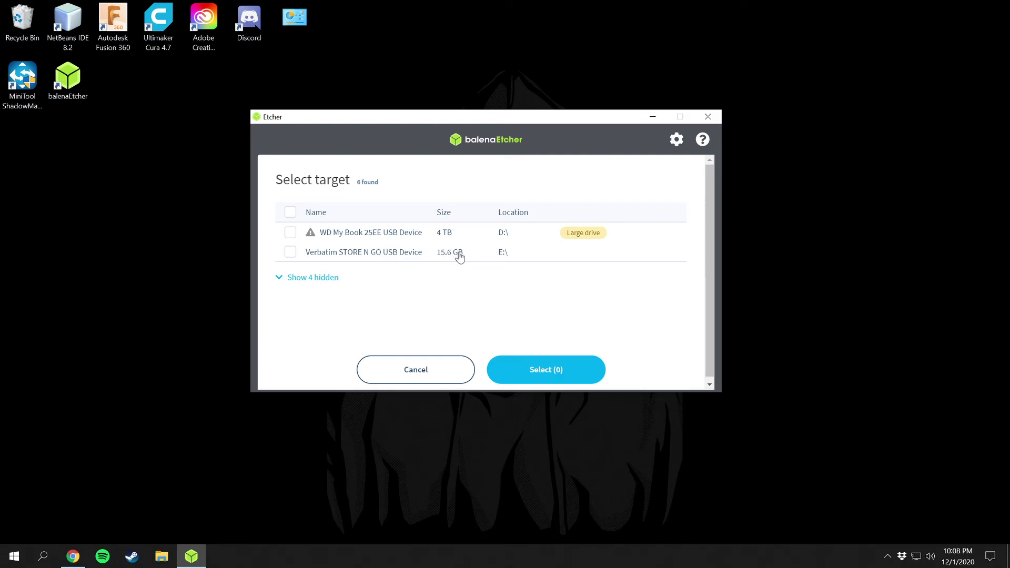
{"action": "left_click", "coordinate": [291, 253]}
{"action": "left_click", "coordinate": [278, 279]}
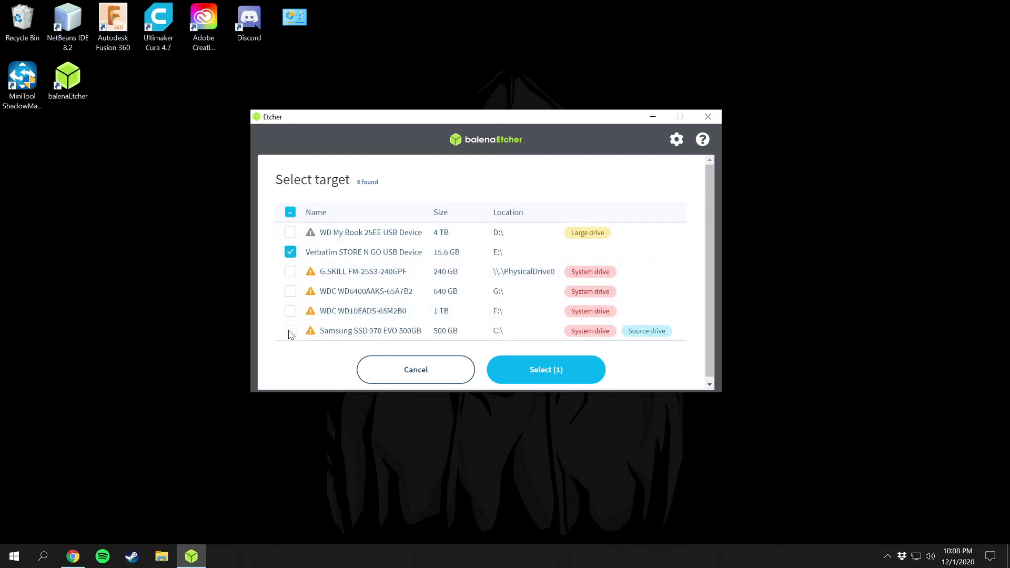
{"action": "left_click", "coordinate": [367, 257]}
{"action": "scroll", "coordinate": [358, 305], "scroll_direction": "down", "scroll_amount": 1}
{"action": "scroll", "coordinate": [355, 320], "scroll_direction": "up", "scroll_amount": 1}
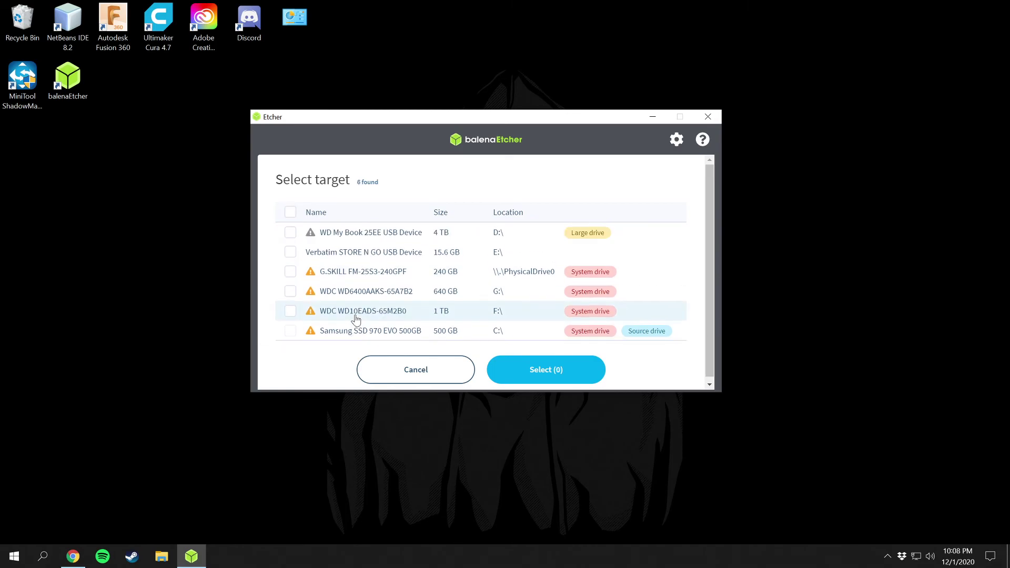
{"action": "scroll", "coordinate": [356, 319], "scroll_direction": "down", "scroll_amount": 1}
{"action": "scroll", "coordinate": [342, 300], "scroll_direction": "up", "scroll_amount": 1}
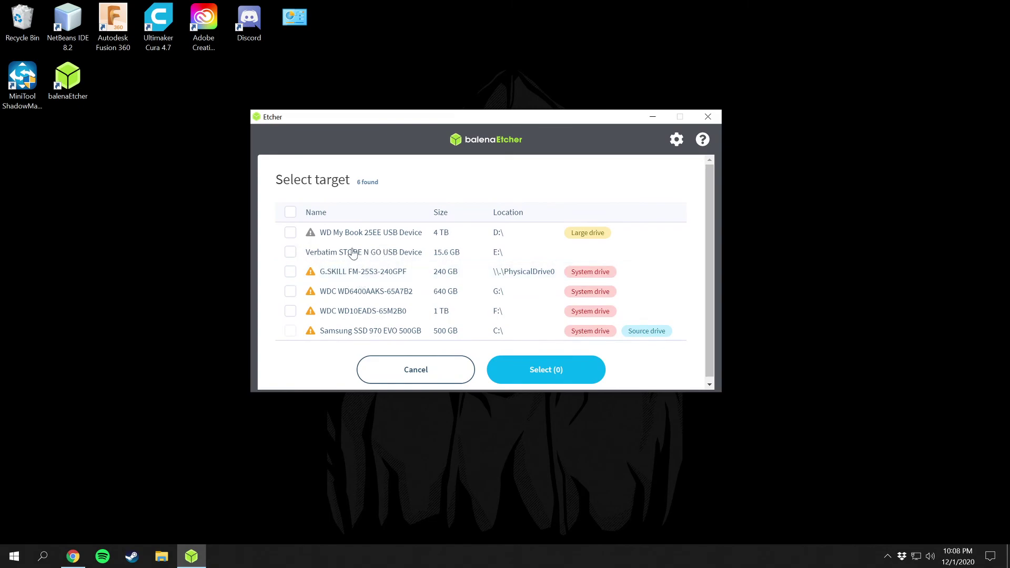
{"action": "left_click", "coordinate": [292, 254]}
{"action": "left_click", "coordinate": [543, 375]}
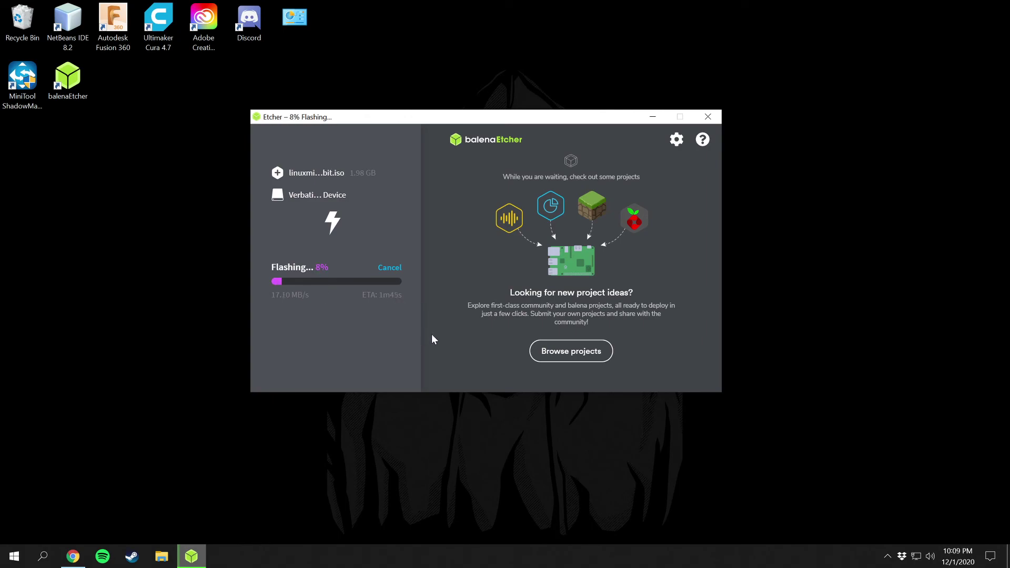
Open balenaHub's project catalogue, hide the downloads bar, and scroll down to Octobalena.
{"action": "left_click", "coordinate": [585, 363]}
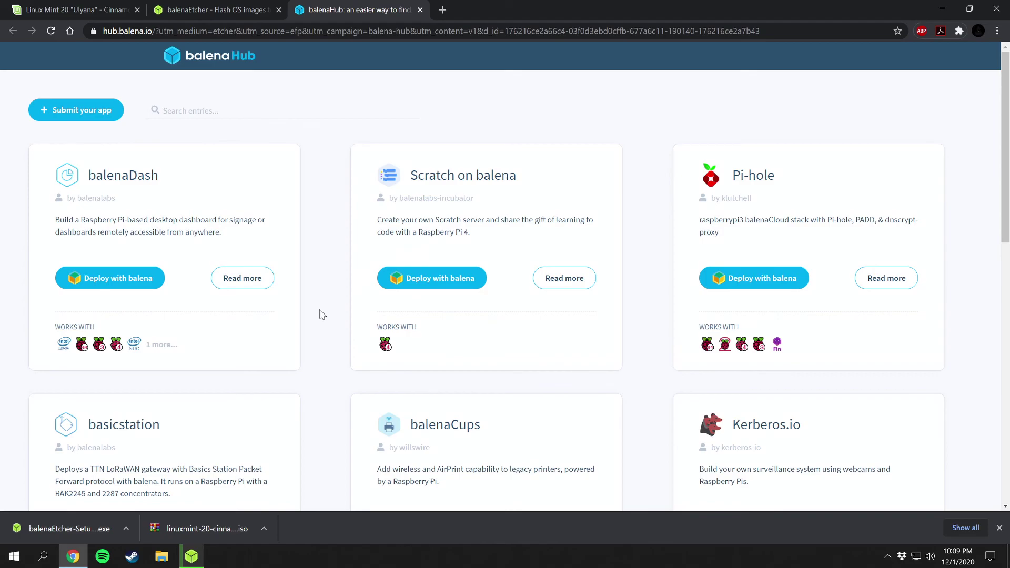
{"action": "left_click", "coordinate": [999, 527]}
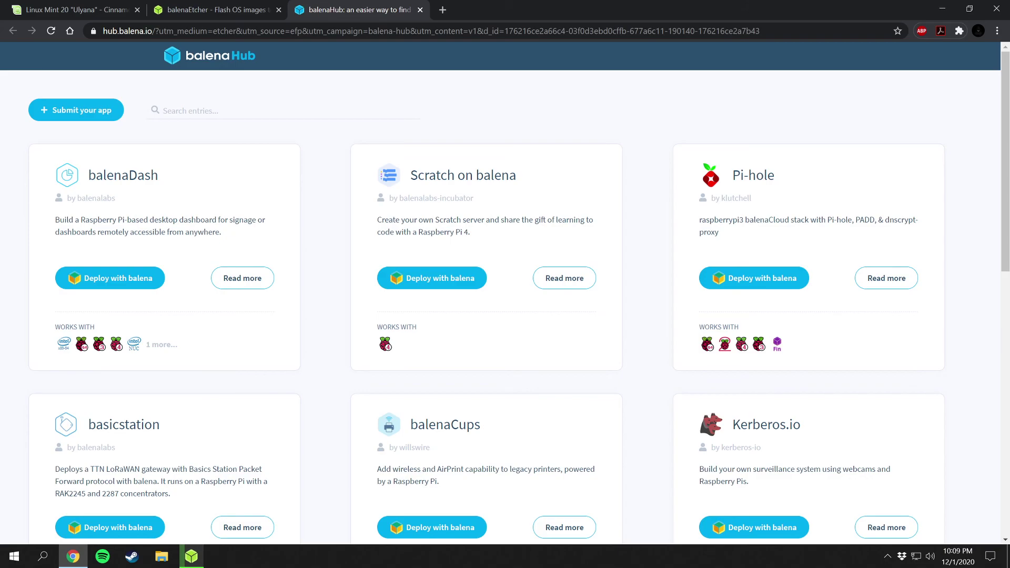
{"action": "scroll", "coordinate": [311, 237], "scroll_direction": "down", "scroll_amount": 1}
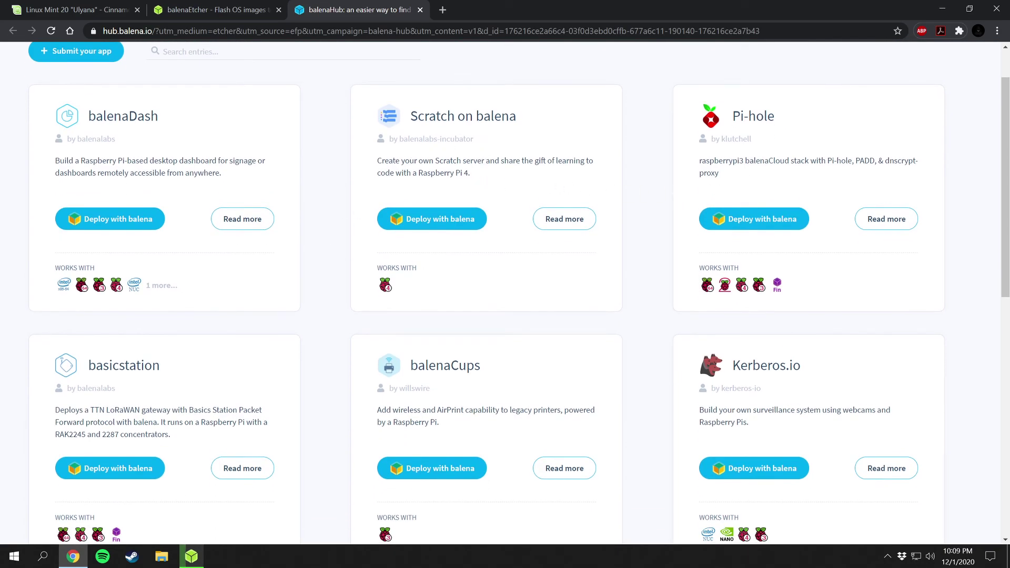
{"action": "scroll", "coordinate": [666, 251], "scroll_direction": "down", "scroll_amount": 1}
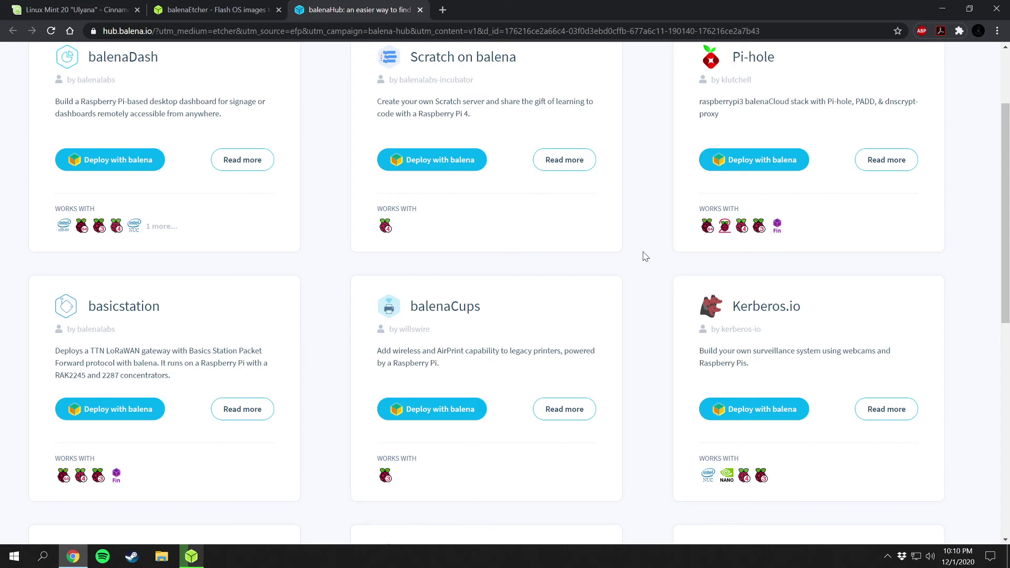
{"action": "scroll", "coordinate": [646, 257], "scroll_direction": "down", "scroll_amount": 1}
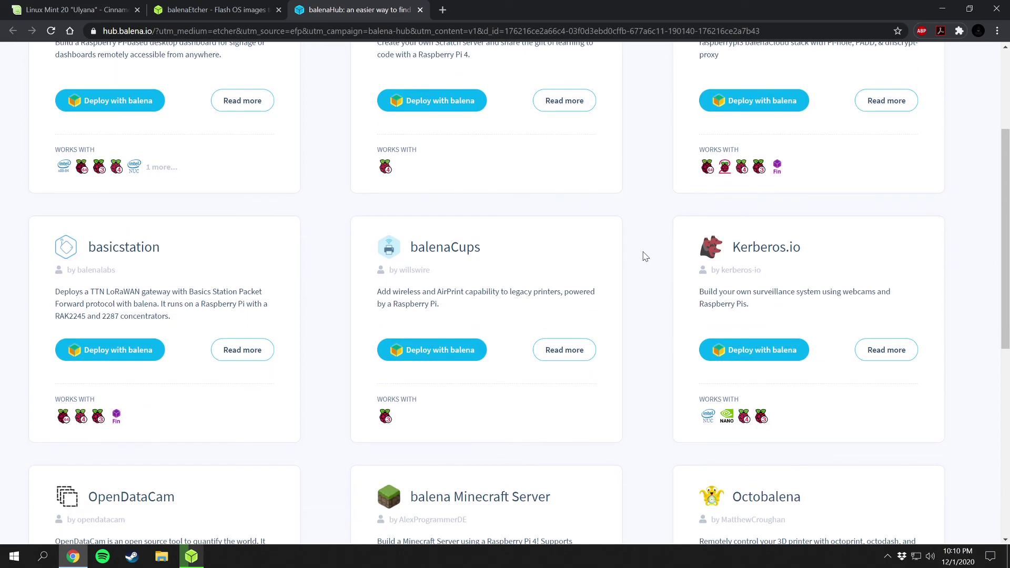
{"action": "scroll", "coordinate": [645, 256], "scroll_direction": "down", "scroll_amount": 1}
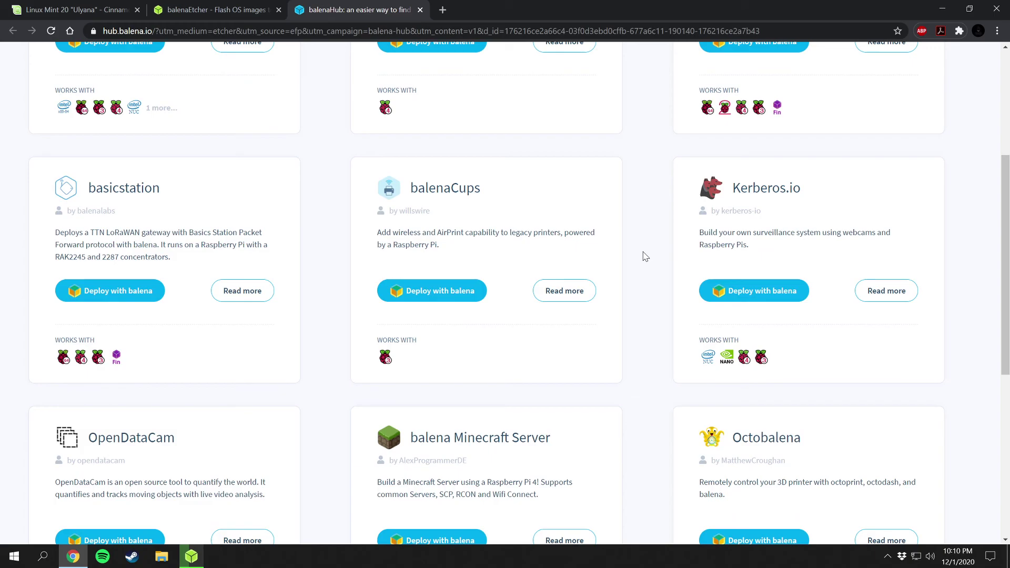
{"action": "scroll", "coordinate": [646, 256], "scroll_direction": "down", "scroll_amount": 3}
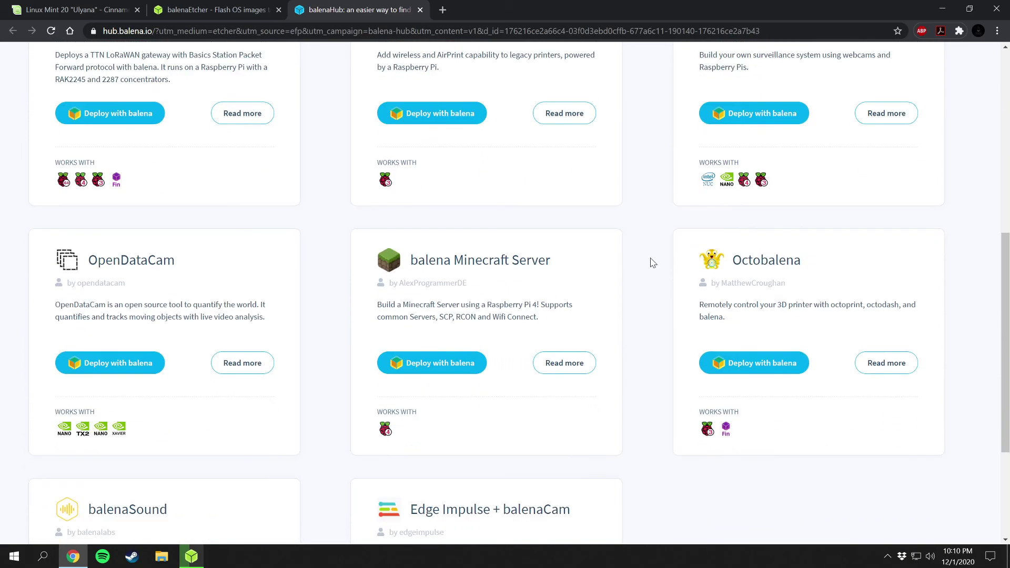
{"action": "left_click_drag", "start_coordinate": [733, 260], "coordinate": [806, 267]}
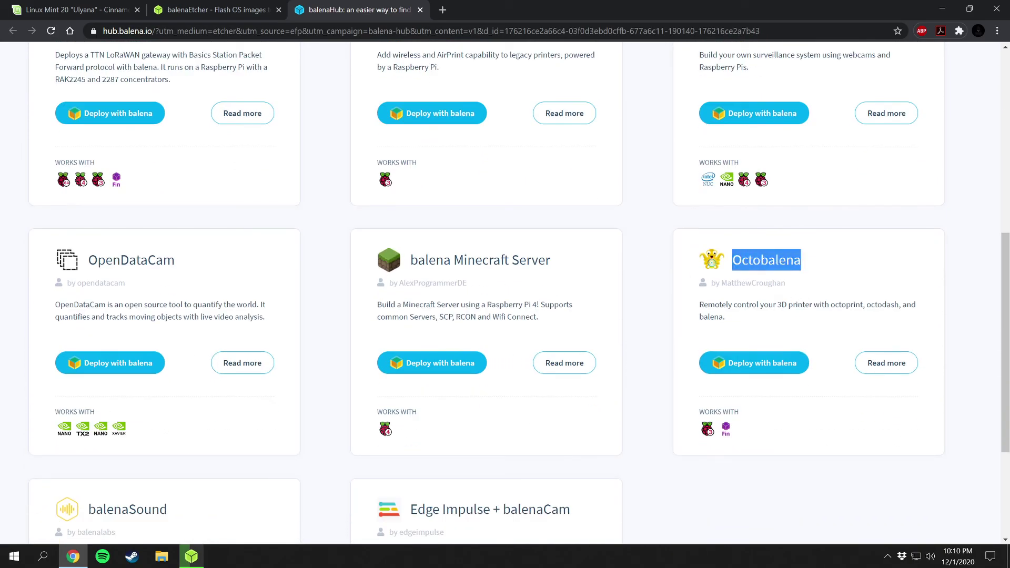
Scroll through the balenaHub cards and back up to balenaDash, Pi-hole and Kerberos.io.
{"action": "left_click", "coordinate": [843, 322]}
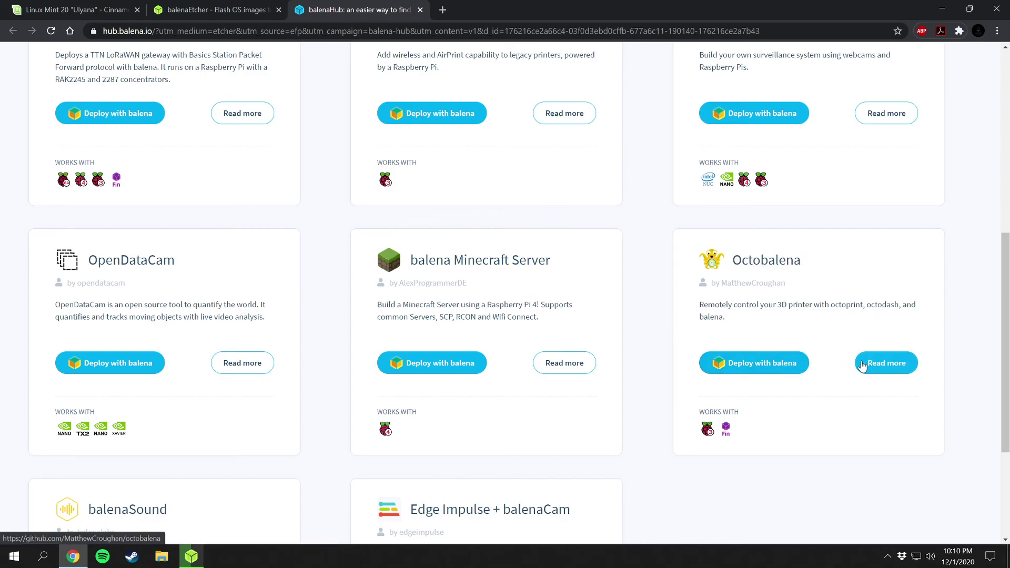
{"action": "scroll", "coordinate": [649, 345], "scroll_direction": "down", "scroll_amount": 1}
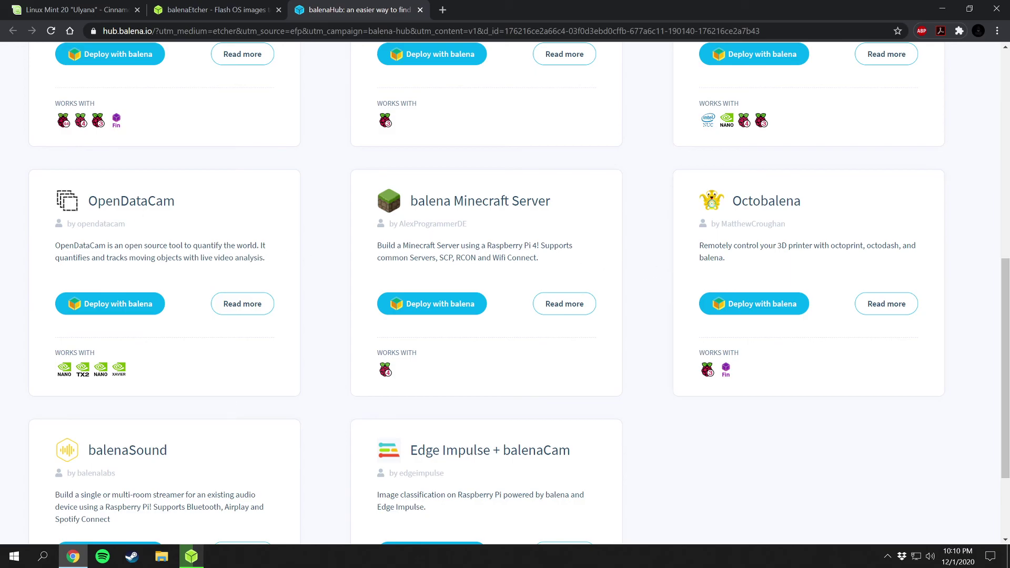
{"action": "scroll", "coordinate": [335, 258], "scroll_direction": "down", "scroll_amount": 3}
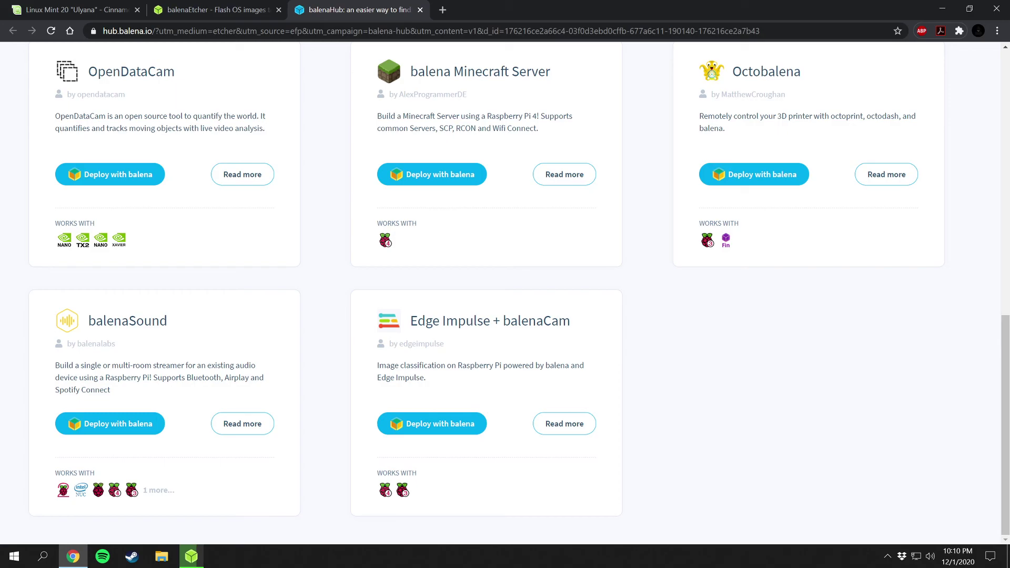
{"action": "scroll", "coordinate": [666, 310], "scroll_direction": "up", "scroll_amount": 2}
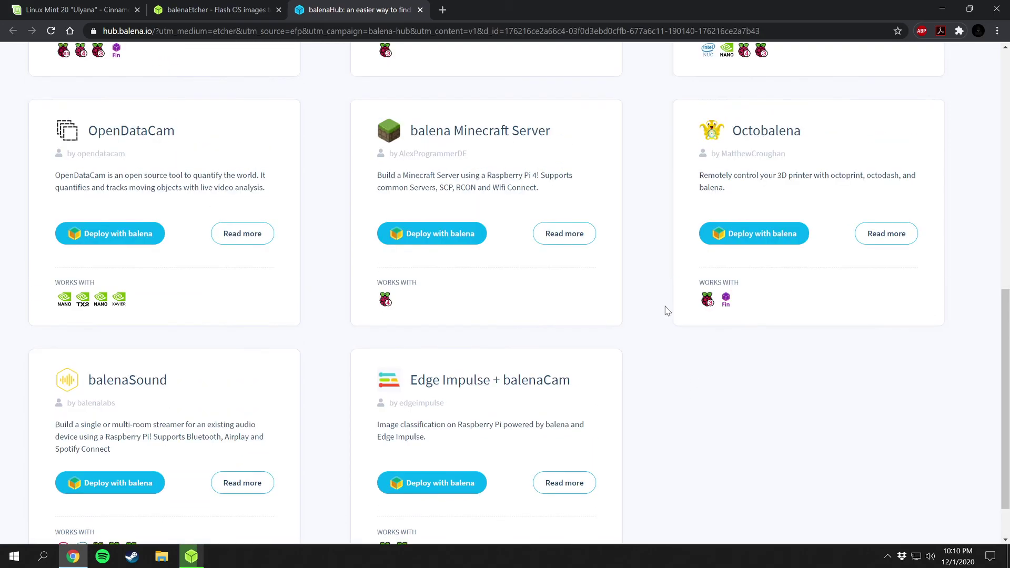
{"action": "scroll", "coordinate": [667, 310], "scroll_direction": "up", "scroll_amount": 1}
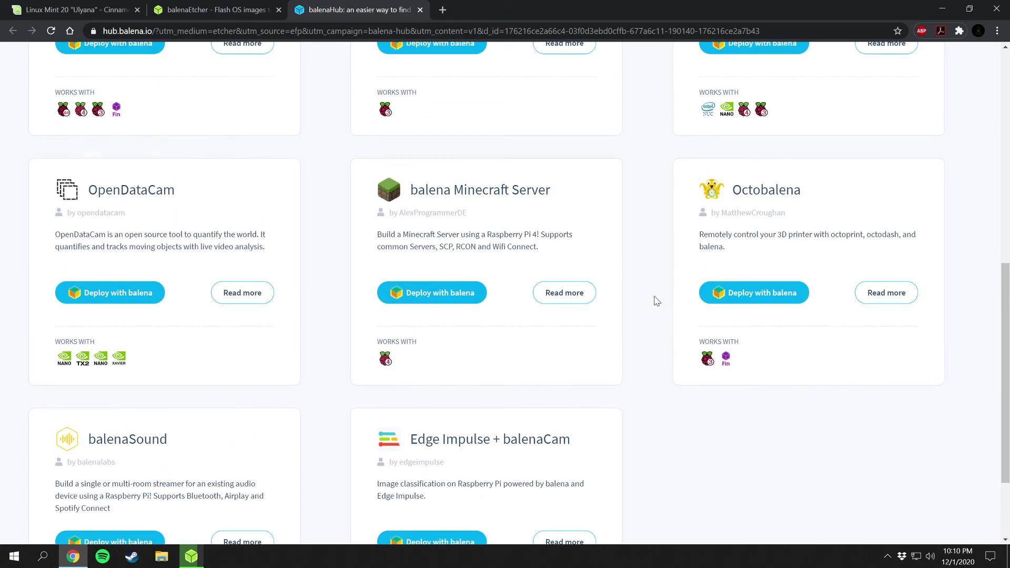
{"action": "scroll", "coordinate": [641, 291], "scroll_direction": "up", "scroll_amount": 3}
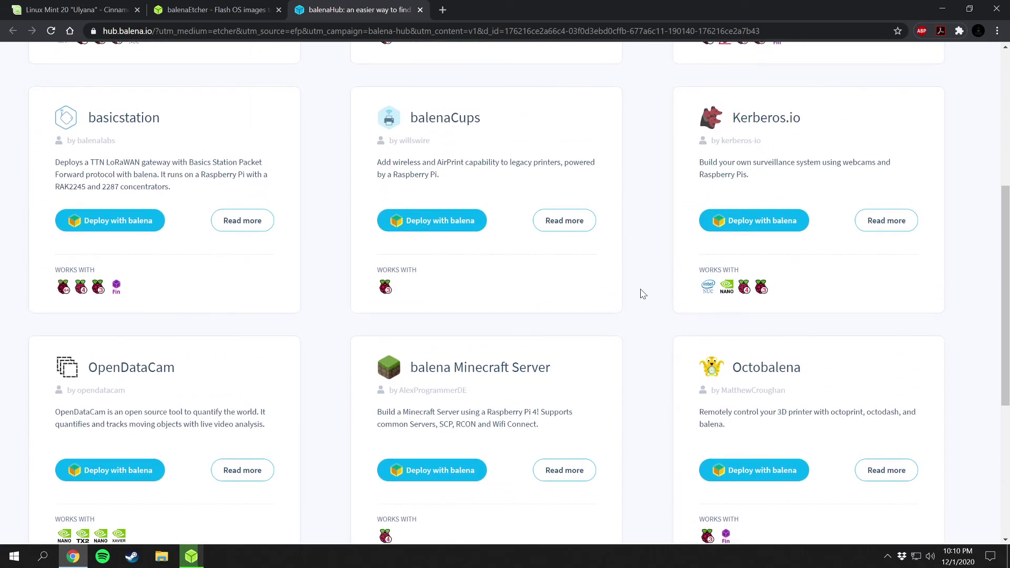
{"action": "scroll", "coordinate": [643, 294], "scroll_direction": "down", "scroll_amount": 2}
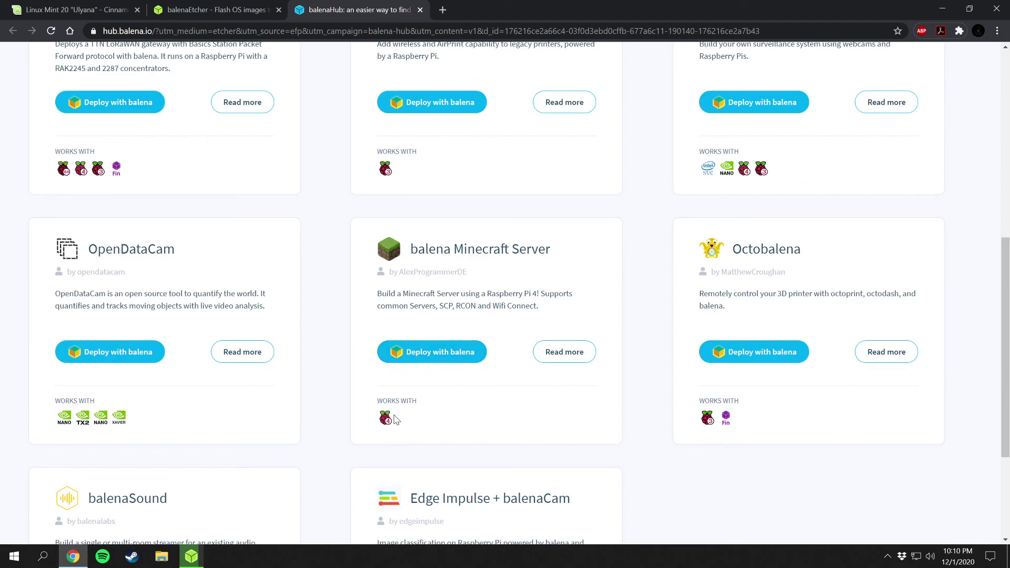
{"action": "scroll", "coordinate": [341, 296], "scroll_direction": "up", "scroll_amount": 2}
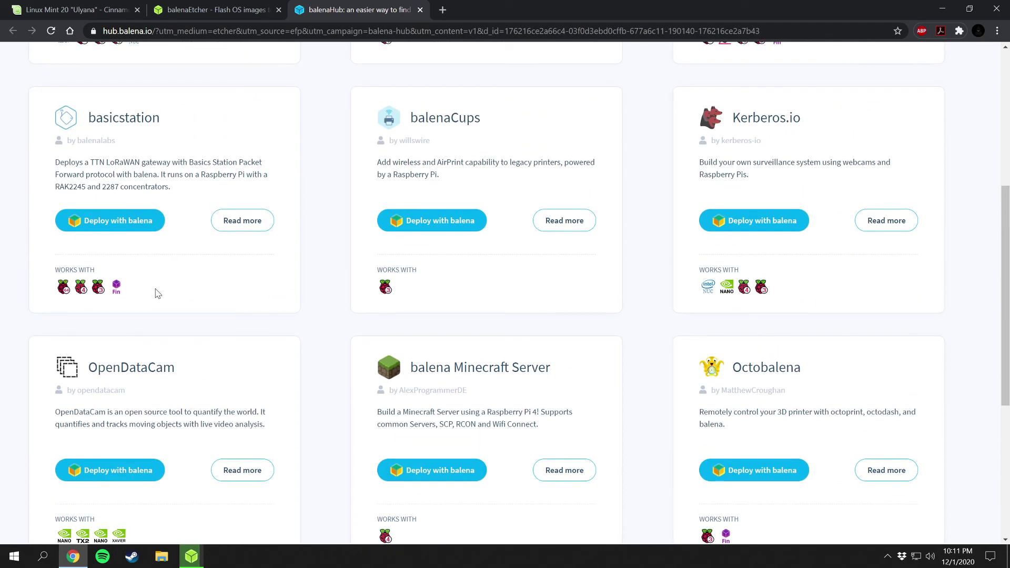
{"action": "scroll", "coordinate": [244, 296], "scroll_direction": "down", "scroll_amount": 3}
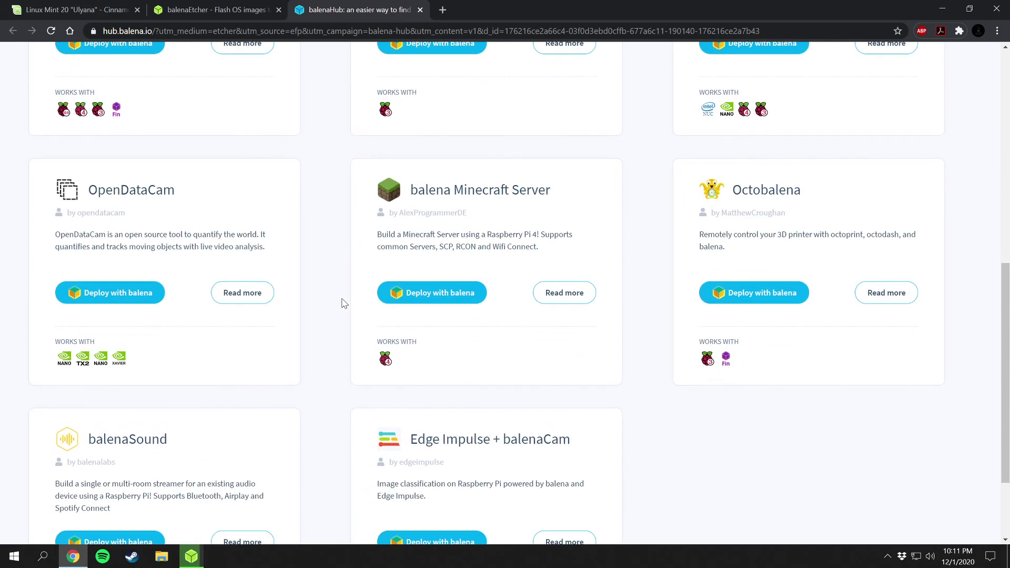
{"action": "scroll", "coordinate": [343, 303], "scroll_direction": "down", "scroll_amount": 2}
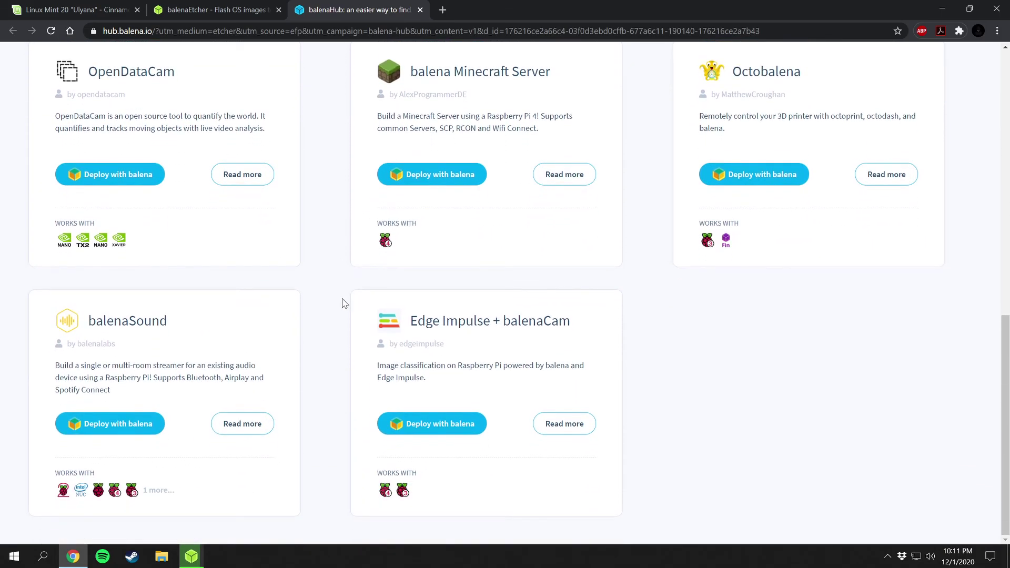
{"action": "scroll", "coordinate": [344, 303], "scroll_direction": "up", "scroll_amount": 2}
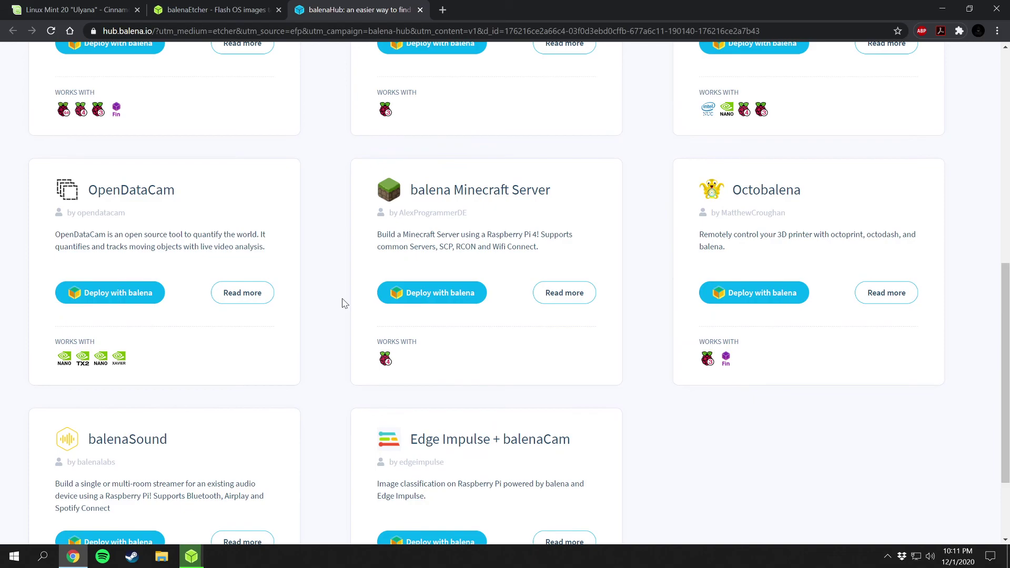
{"action": "scroll", "coordinate": [332, 279], "scroll_direction": "up", "scroll_amount": 8}
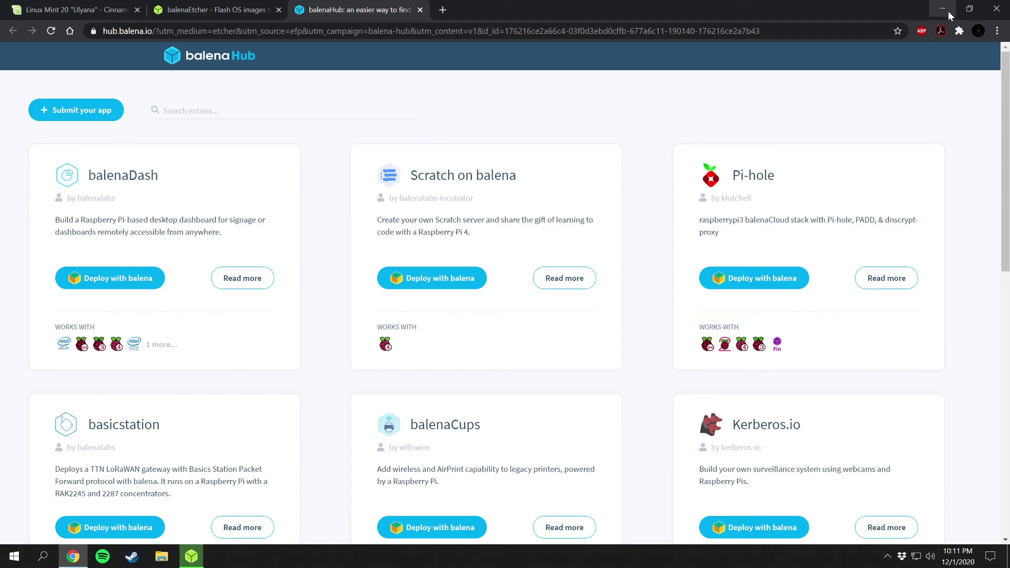
Minimize Chrome and move the Etcher window while flashing ends and validation reaches 53%.
{"action": "left_click", "coordinate": [950, 16]}
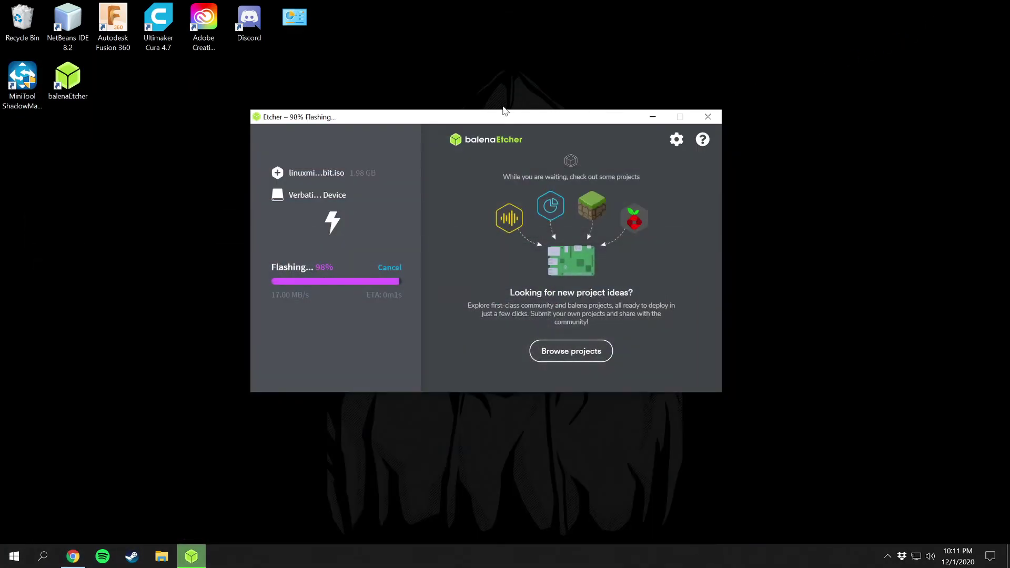
{"action": "left_click_drag", "start_coordinate": [499, 119], "coordinate": [489, 128]}
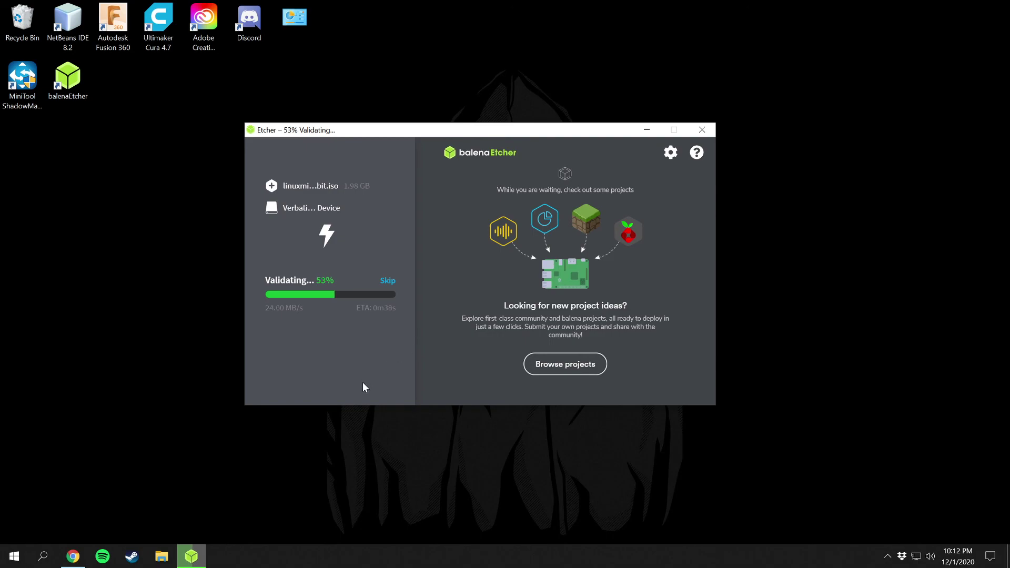
Nudge the Etcher window while validation finishes and reports Flash Complete.
{"action": "left_click_drag", "start_coordinate": [444, 128], "coordinate": [460, 119]}
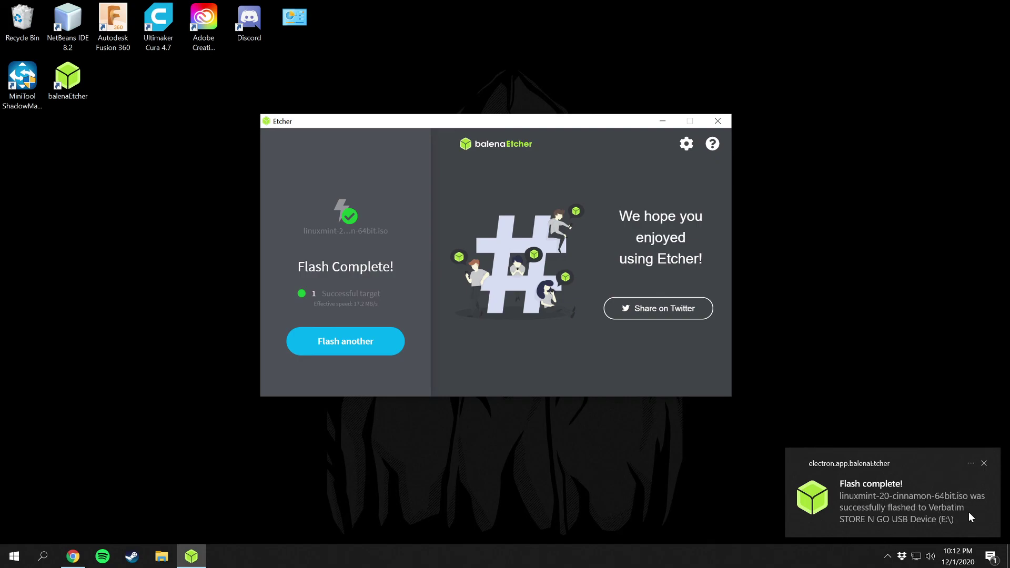
Dismiss the Flash complete notification and close balenaEtcher.
{"action": "left_click", "coordinate": [985, 465]}
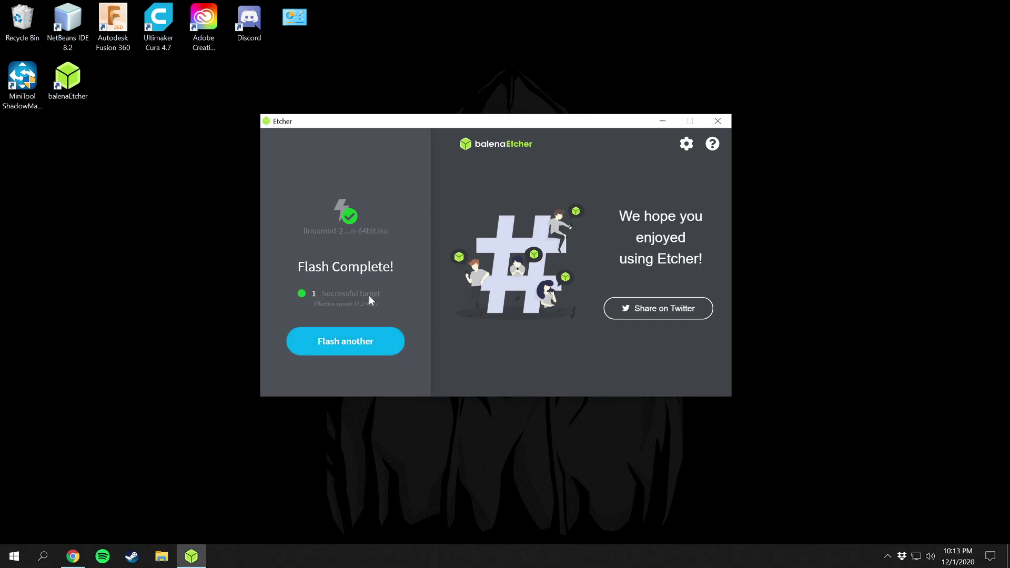
{"action": "mouse_move", "coordinate": [375, 305]}
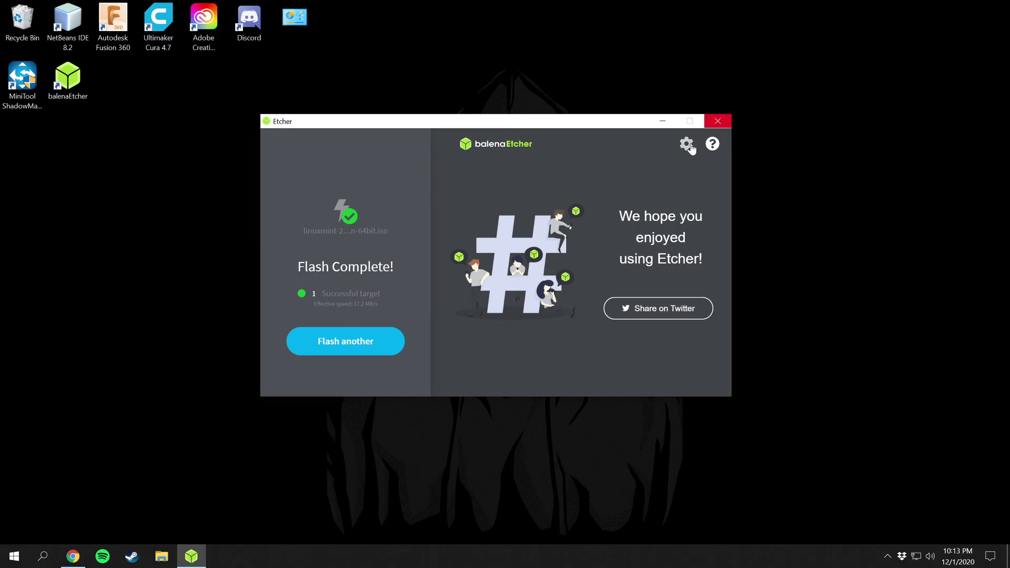
{"action": "left_click", "coordinate": [715, 123]}
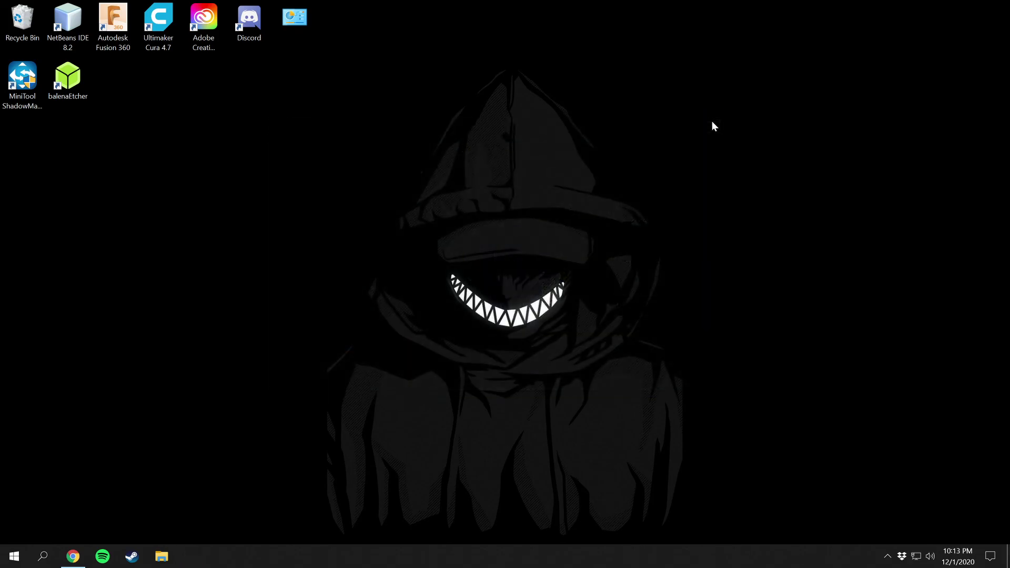
{"action": "left_click", "coordinate": [162, 561]}
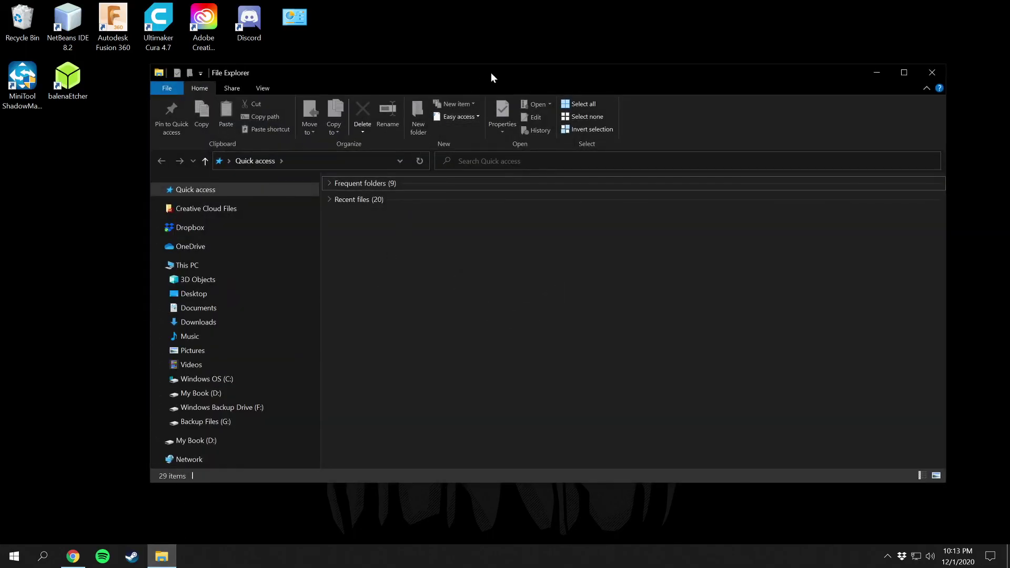
{"action": "left_click_drag", "start_coordinate": [491, 73], "coordinate": [473, 68]}
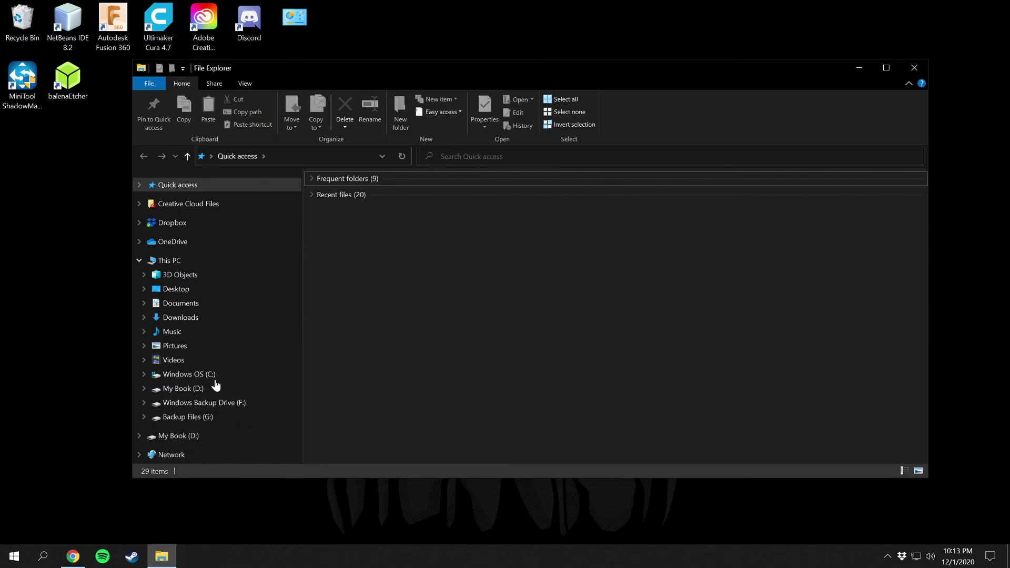
{"action": "left_click", "coordinate": [178, 260]}
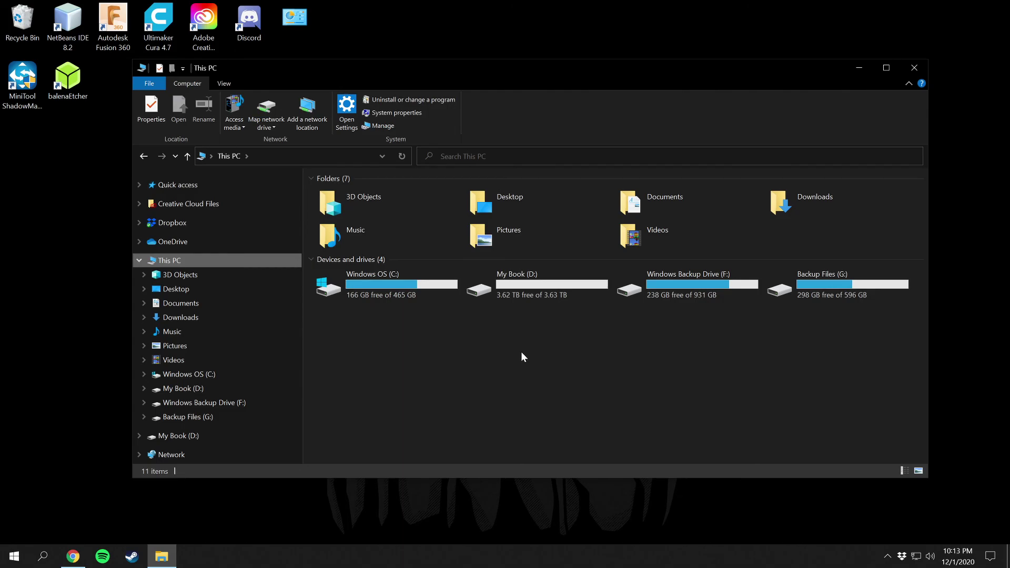
{"action": "left_click", "coordinate": [915, 68]}
{"action": "key", "text": "super"}
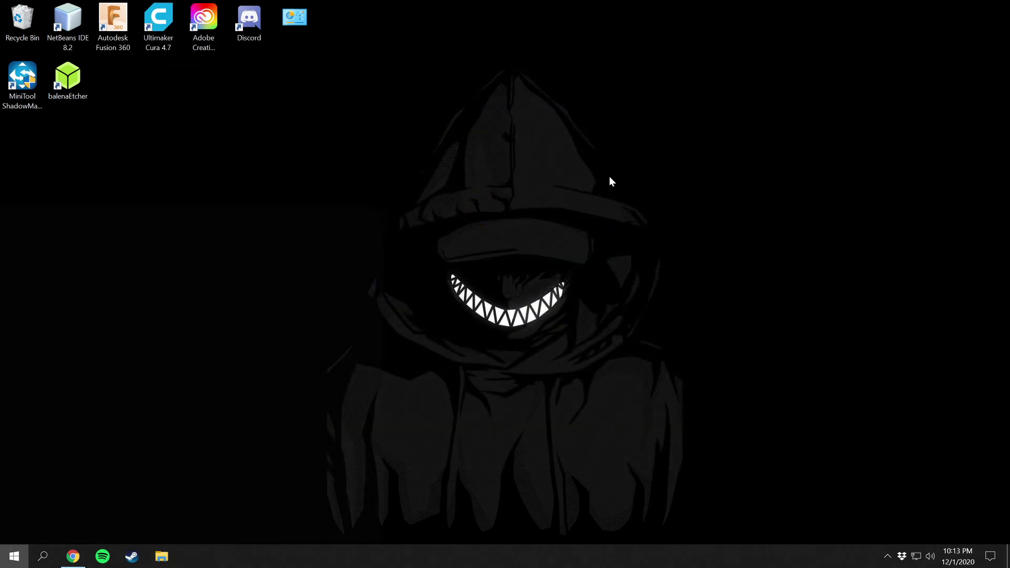
Launch MiniTool Partition Wizard, select Disk 6 (14.55 GB Bad Disk Verbatim USB), then quit the program.
{"action": "type", "text": "mini"}
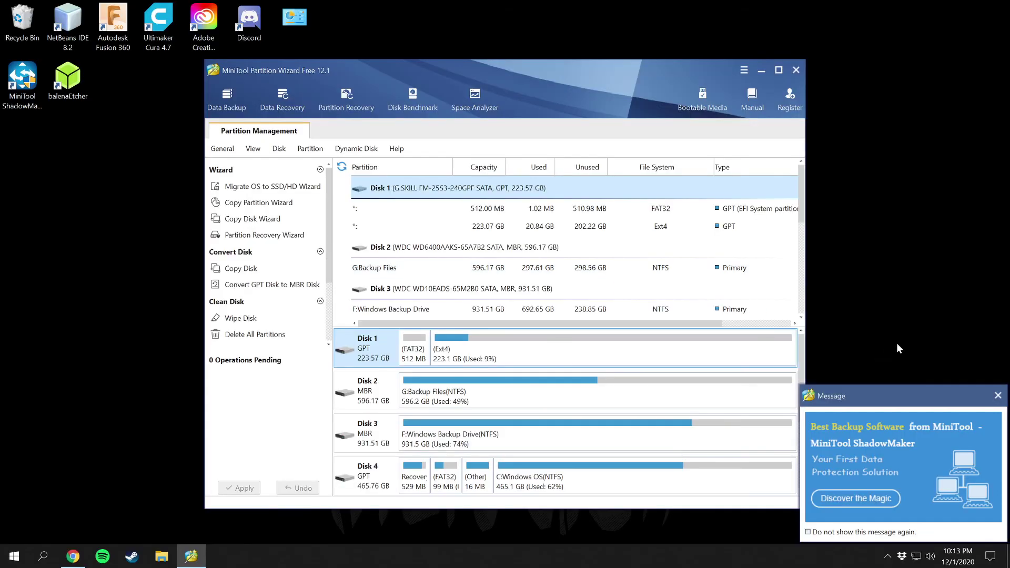
{"action": "scroll", "coordinate": [643, 396], "scroll_direction": "down", "scroll_amount": 2}
{"action": "scroll", "coordinate": [643, 396], "scroll_direction": "down", "scroll_amount": 3}
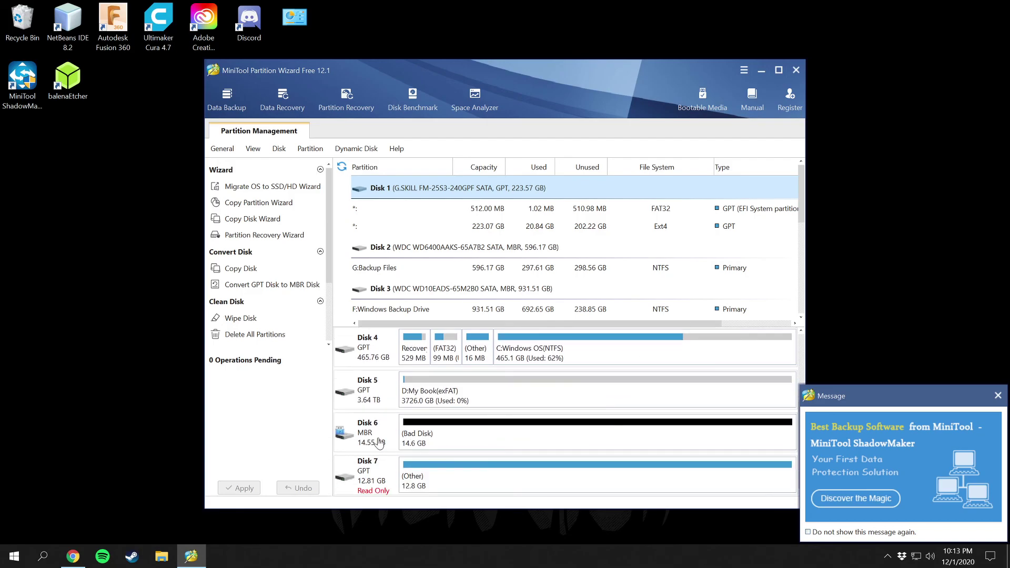
{"action": "left_click", "coordinate": [379, 442]}
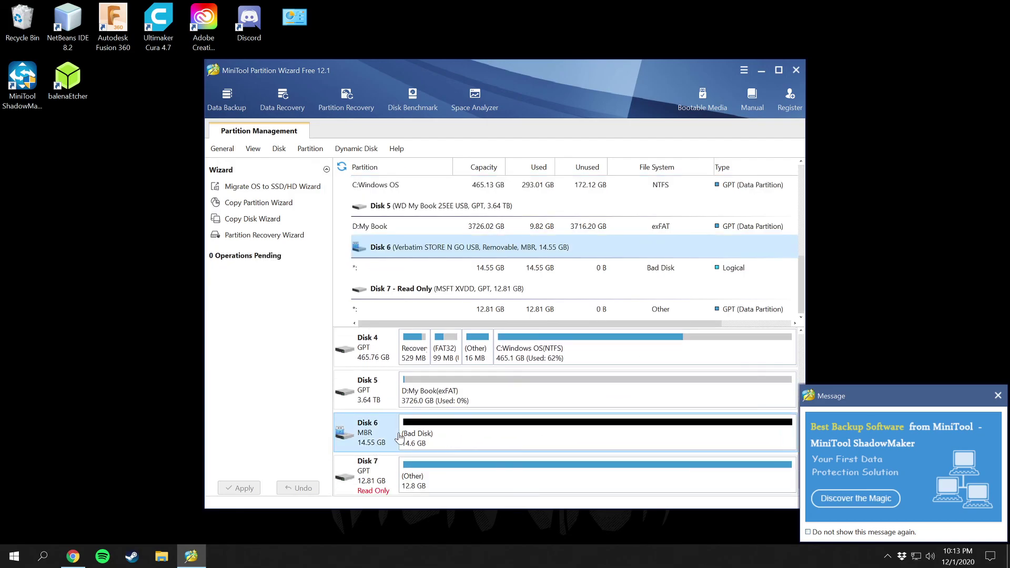
{"action": "left_click", "coordinate": [999, 396]}
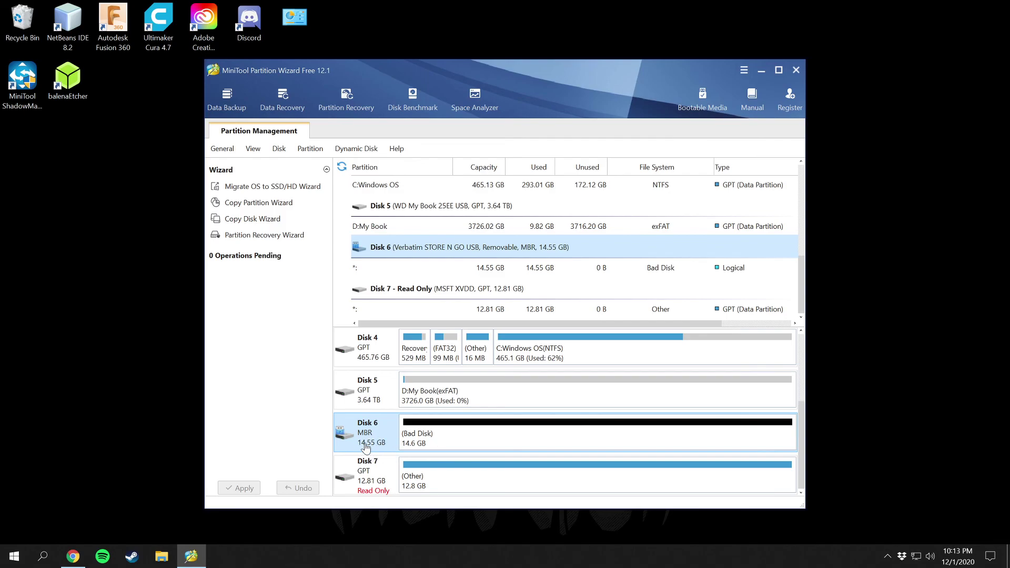
{"action": "left_click", "coordinate": [797, 73]}
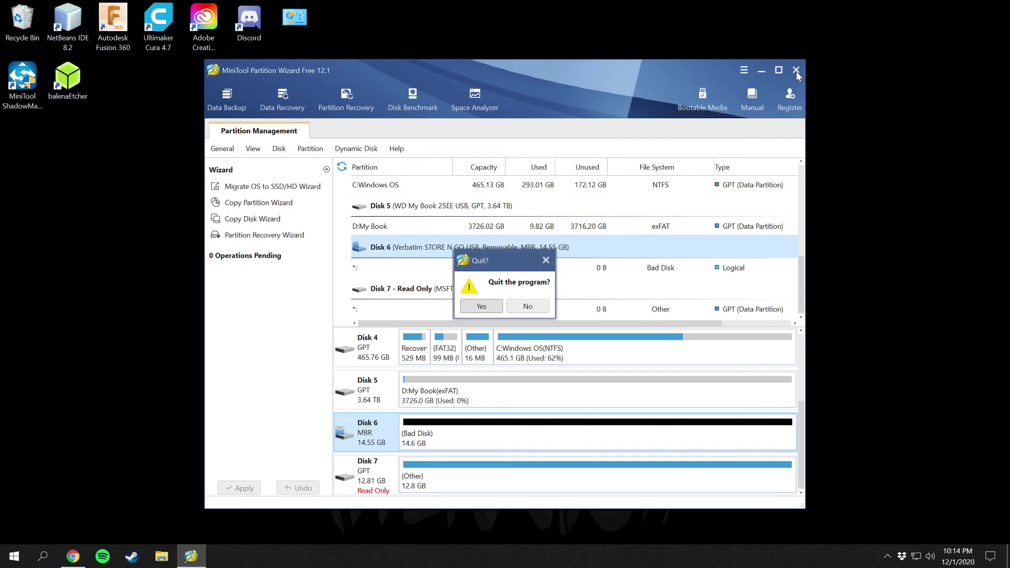
Confirm Yes in the Quit dialog to close MiniTool Partition Wizard.
{"action": "left_click", "coordinate": [481, 307]}
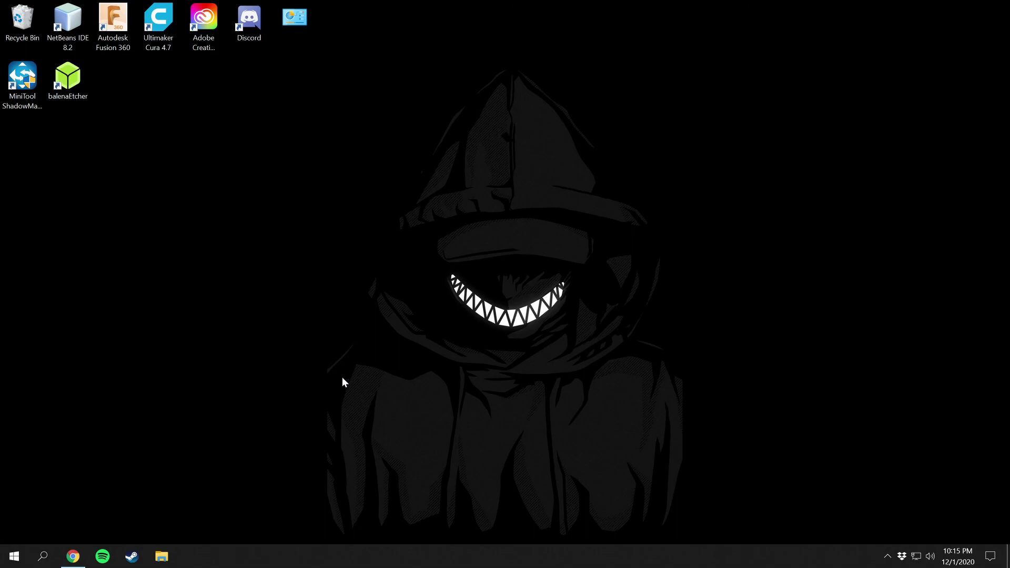
{"action": "left_click", "coordinate": [280, 388]}
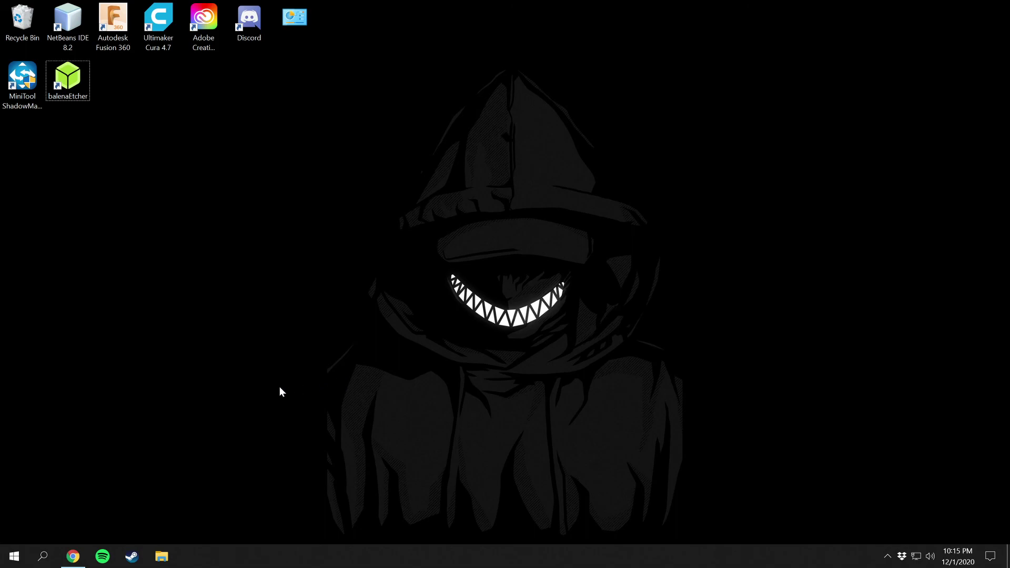